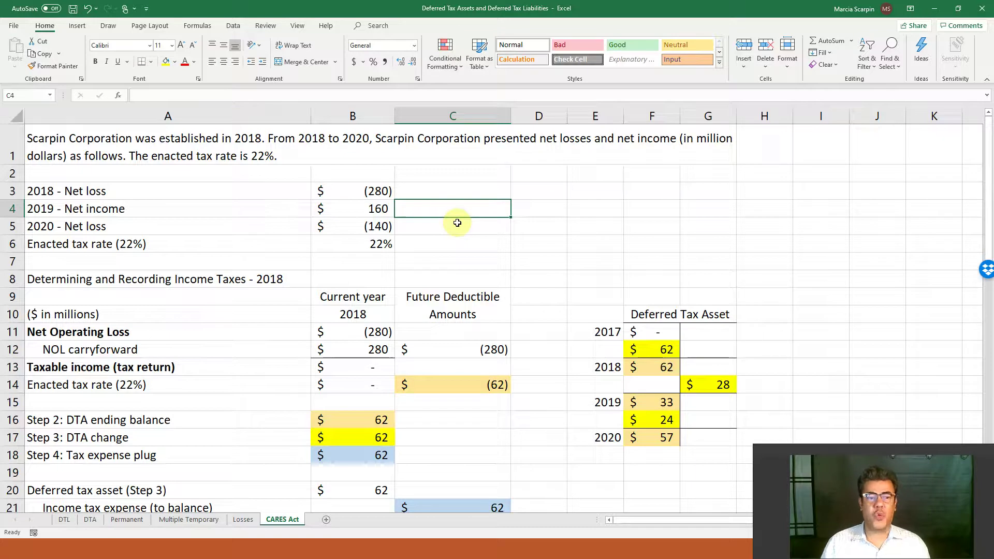
{"action": "left_click", "coordinate": [369, 210]}
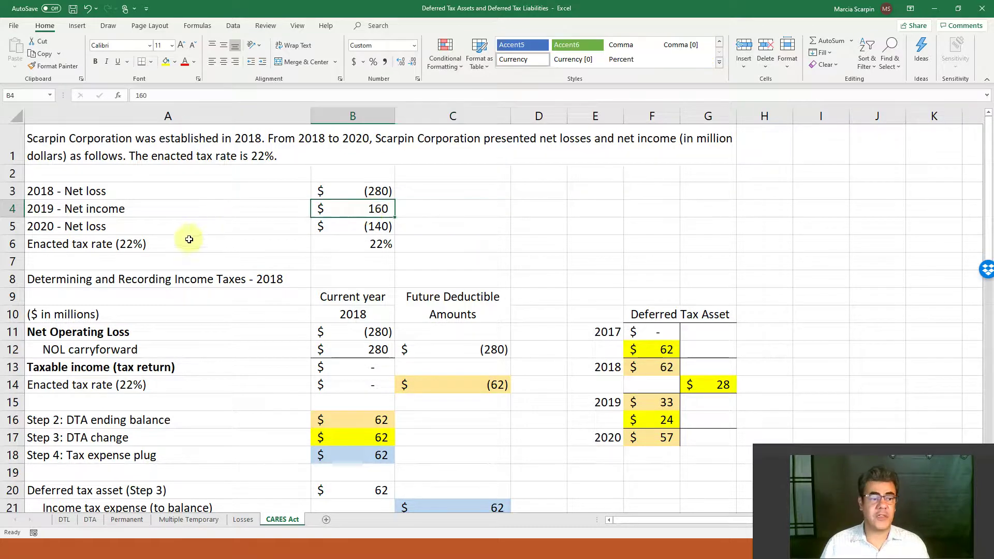
{"action": "left_click", "coordinate": [368, 227]}
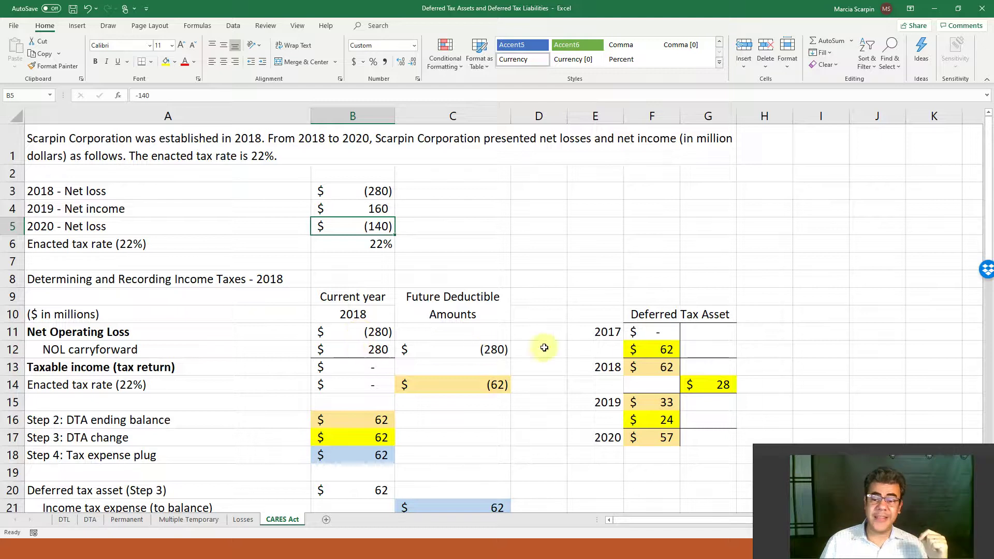
{"action": "left_click", "coordinate": [648, 318]}
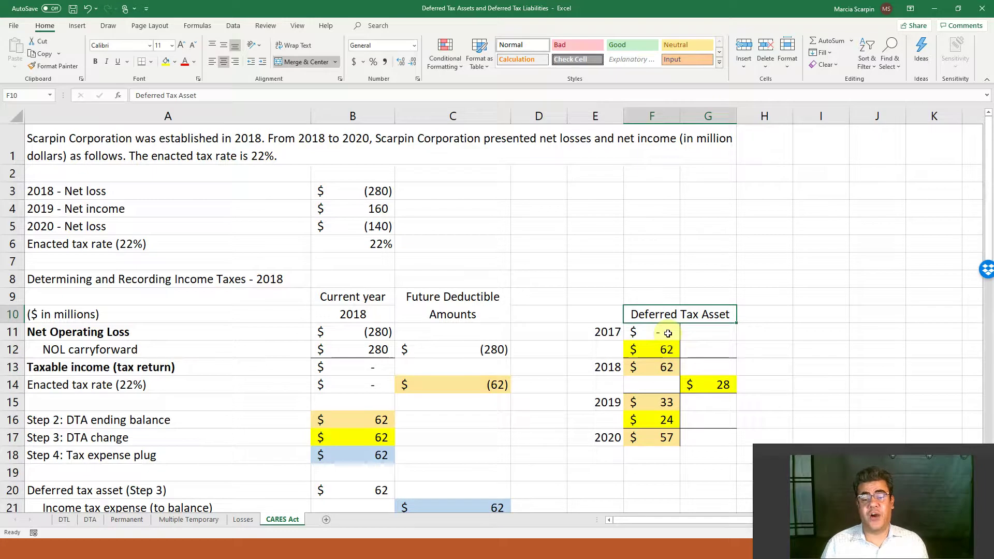
{"action": "mouse_move", "coordinate": [264, 548]}
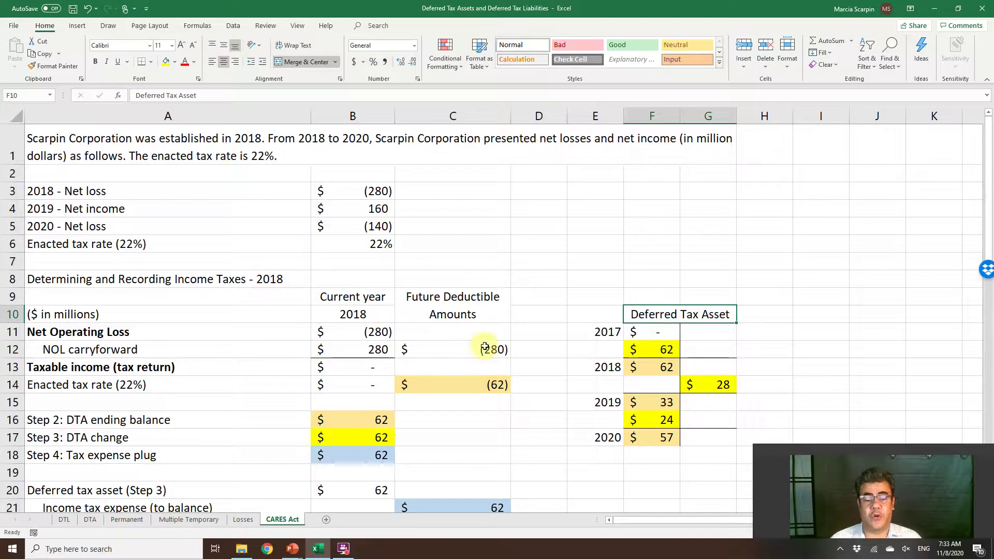
{"action": "left_click", "coordinate": [237, 520]}
{"action": "left_click", "coordinate": [276, 520]}
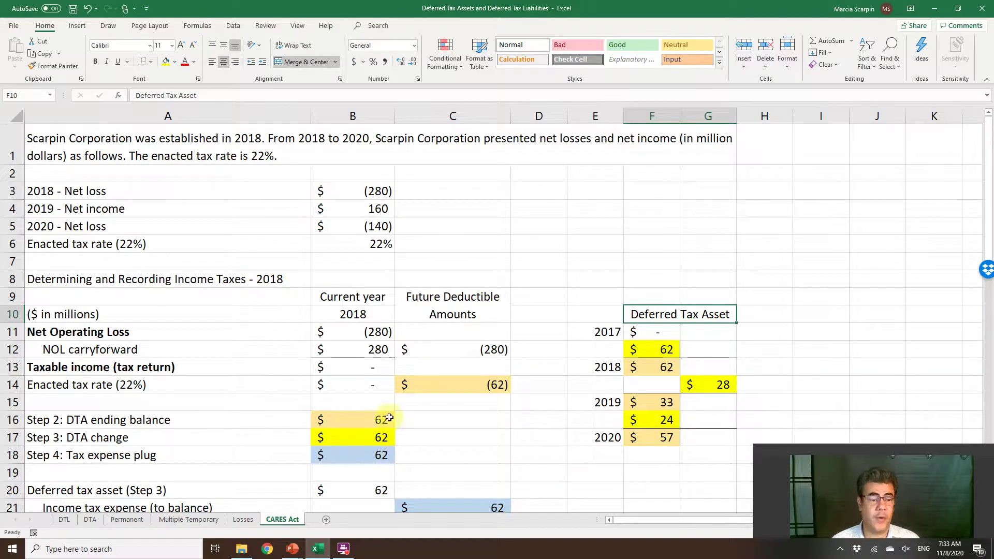
{"action": "left_click", "coordinate": [364, 338]}
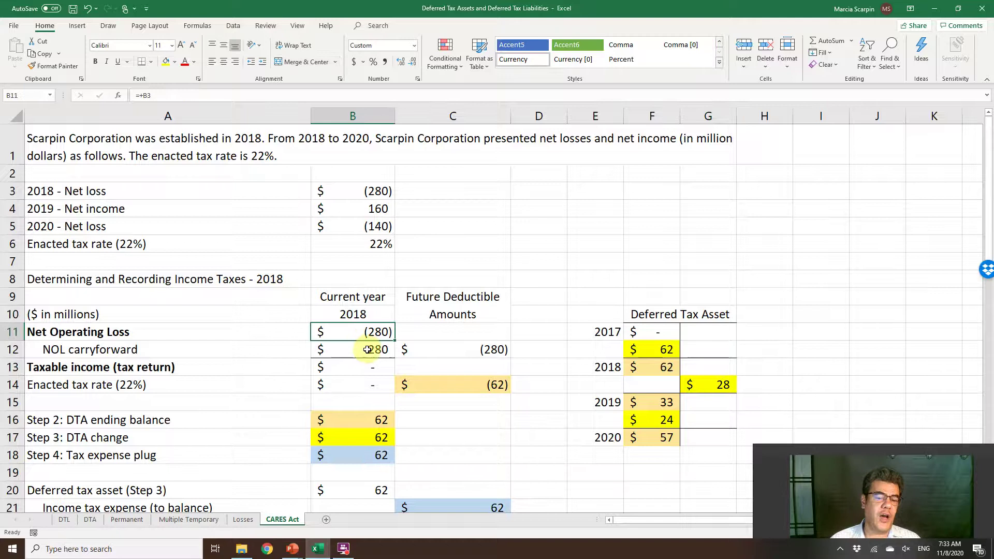
{"action": "left_click", "coordinate": [367, 350]}
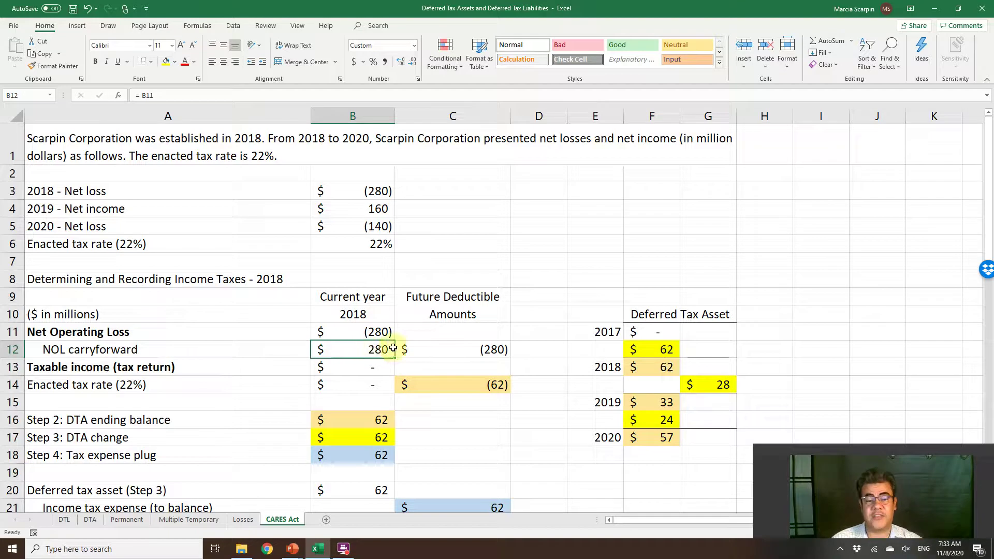
{"action": "left_click", "coordinate": [447, 352]}
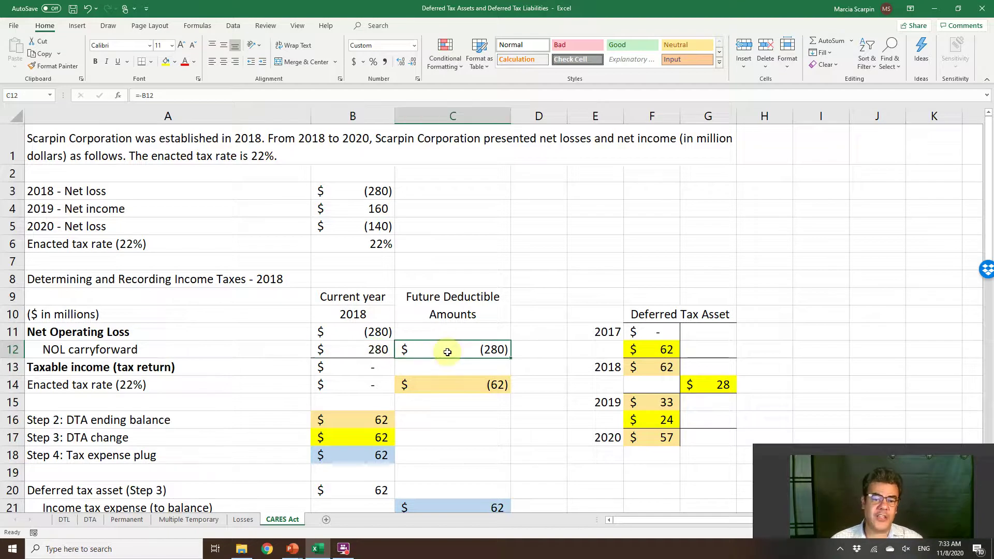
{"action": "left_click", "coordinate": [449, 396]}
{"action": "left_click", "coordinate": [467, 385]}
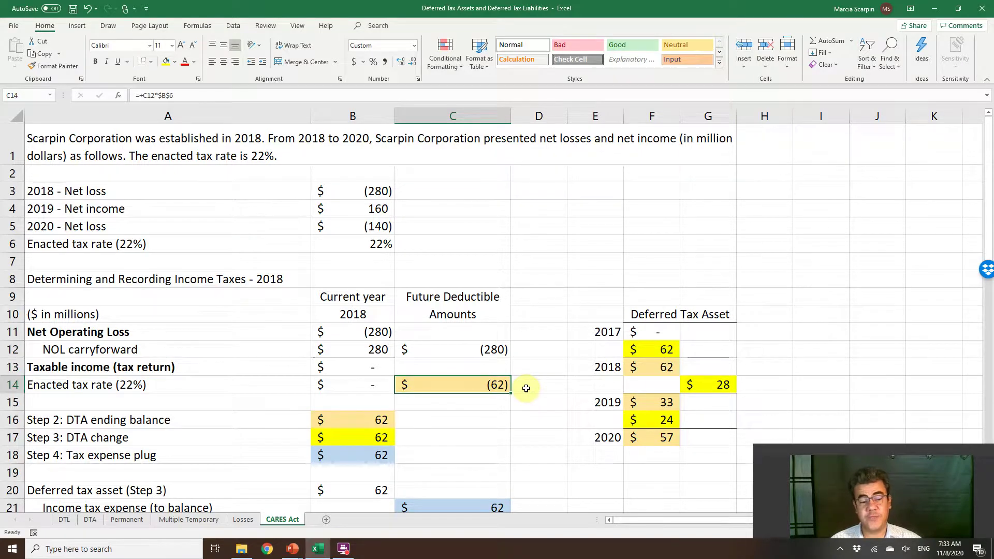
{"action": "scroll", "coordinate": [373, 432], "scroll_direction": "down", "scroll_amount": 2}
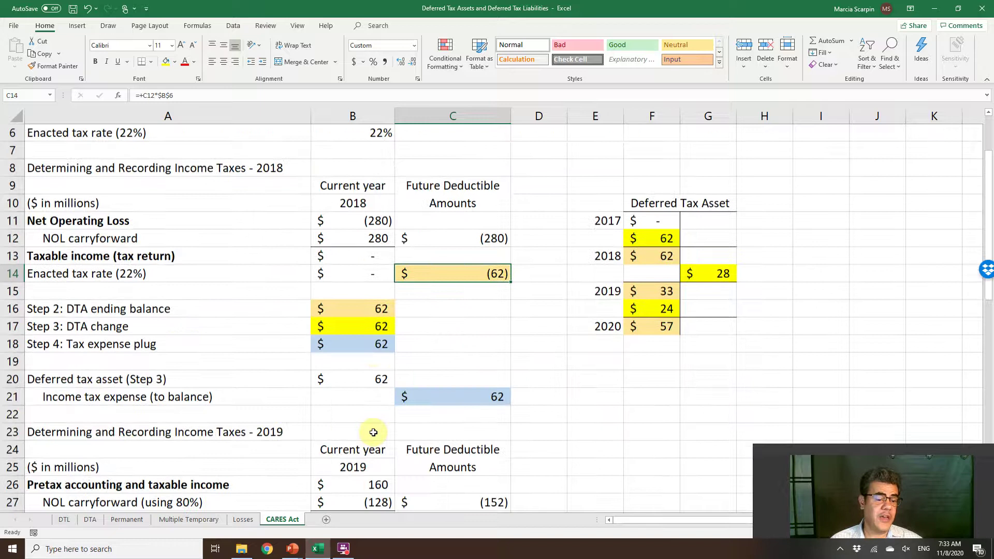
{"action": "scroll", "coordinate": [374, 433], "scroll_direction": "down", "scroll_amount": 2}
{"action": "scroll", "coordinate": [373, 432], "scroll_direction": "up", "scroll_amount": 2}
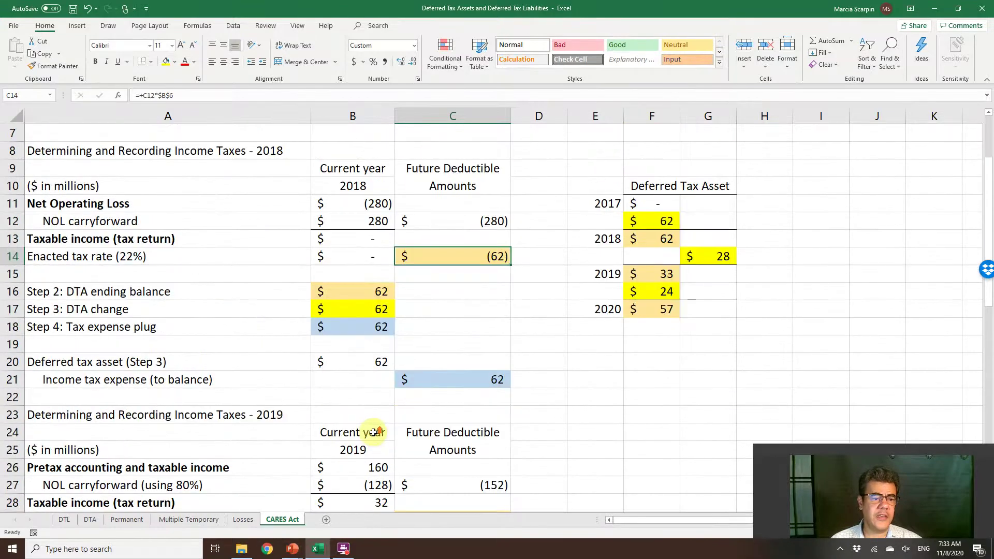
{"action": "scroll", "coordinate": [357, 316], "scroll_direction": "down", "scroll_amount": 2}
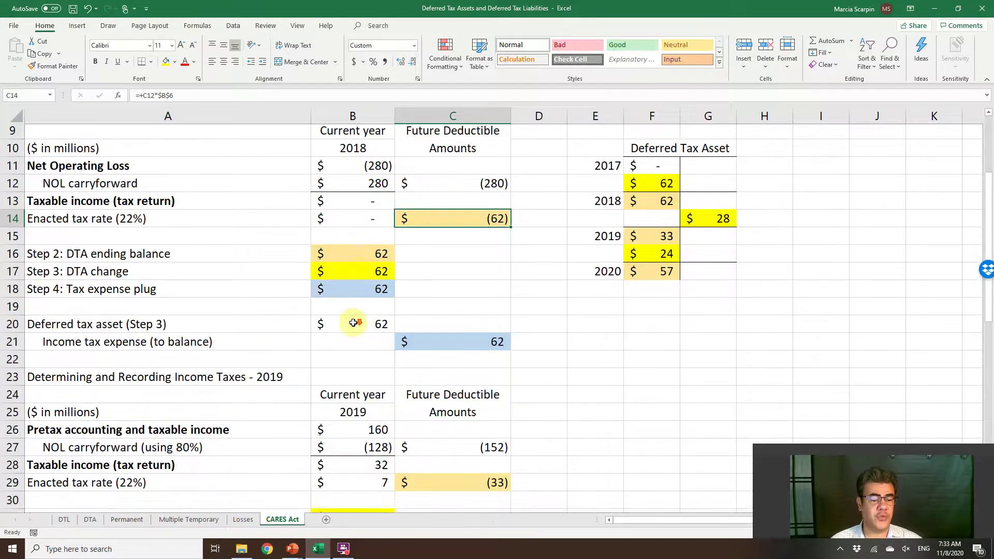
{"action": "scroll", "coordinate": [353, 323], "scroll_direction": "up", "scroll_amount": 3}
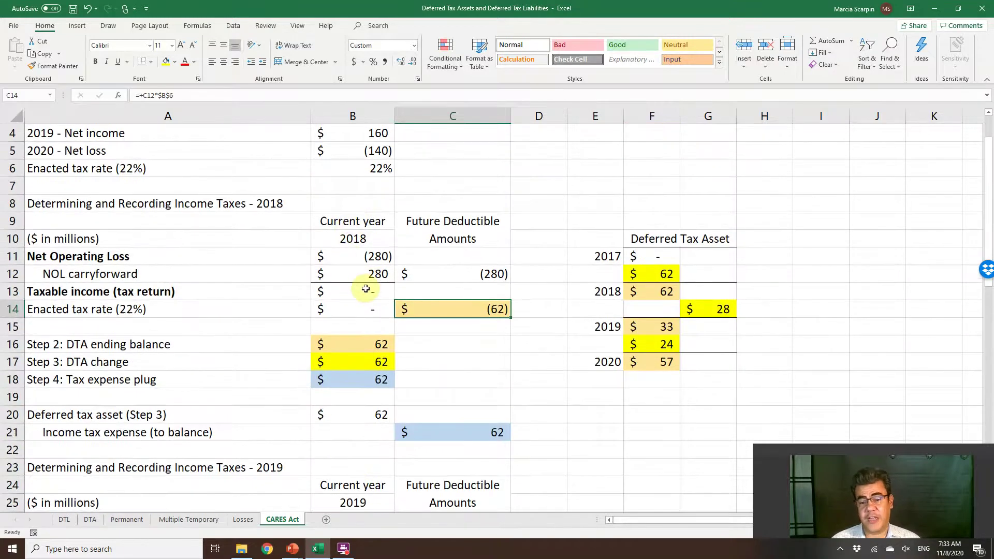
{"action": "left_click", "coordinate": [364, 346]}
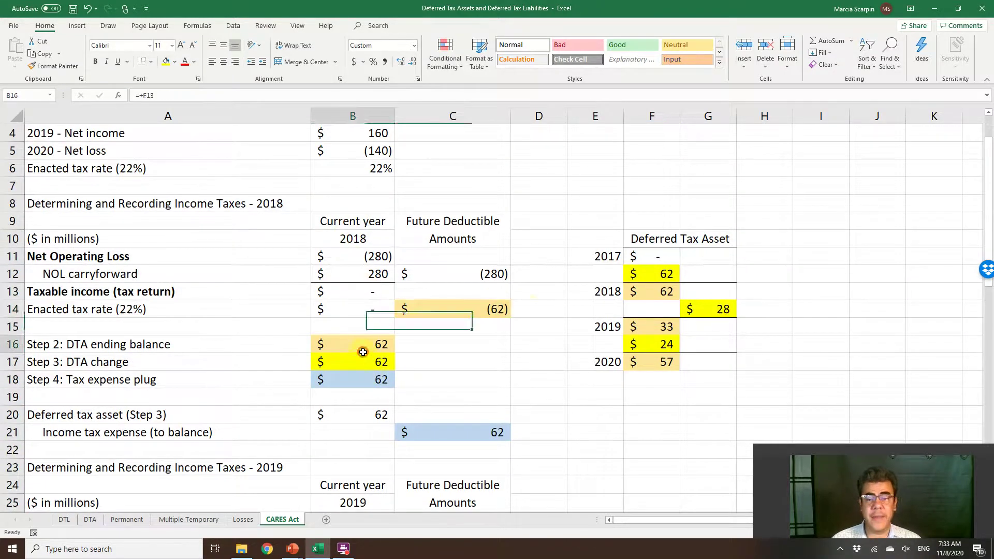
{"action": "left_click", "coordinate": [654, 255]}
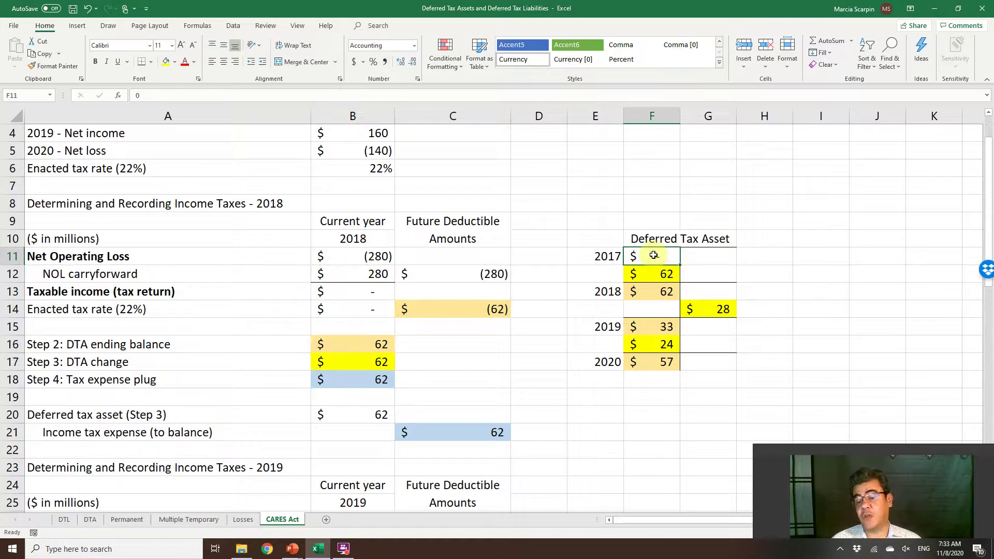
{"action": "left_click", "coordinate": [349, 366]}
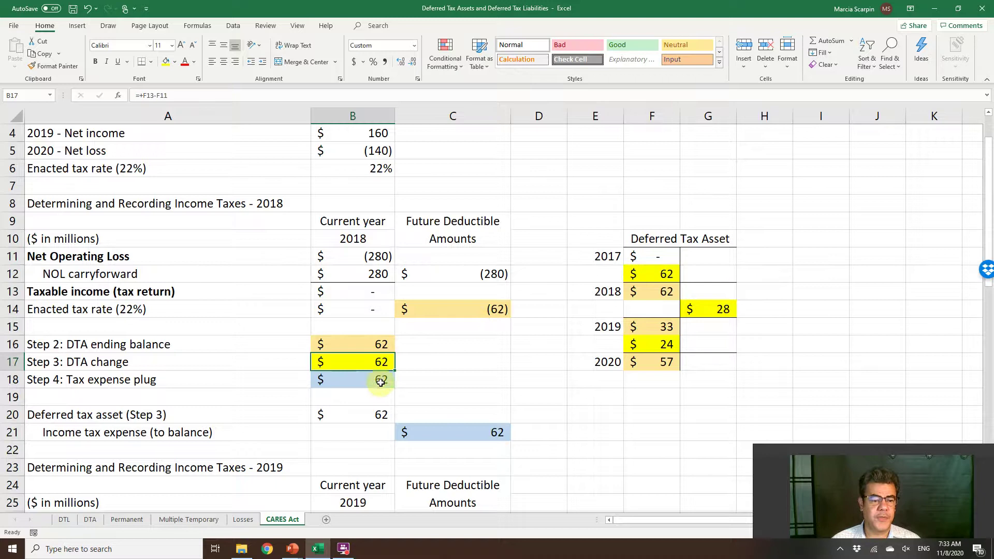
{"action": "left_click", "coordinate": [371, 417]}
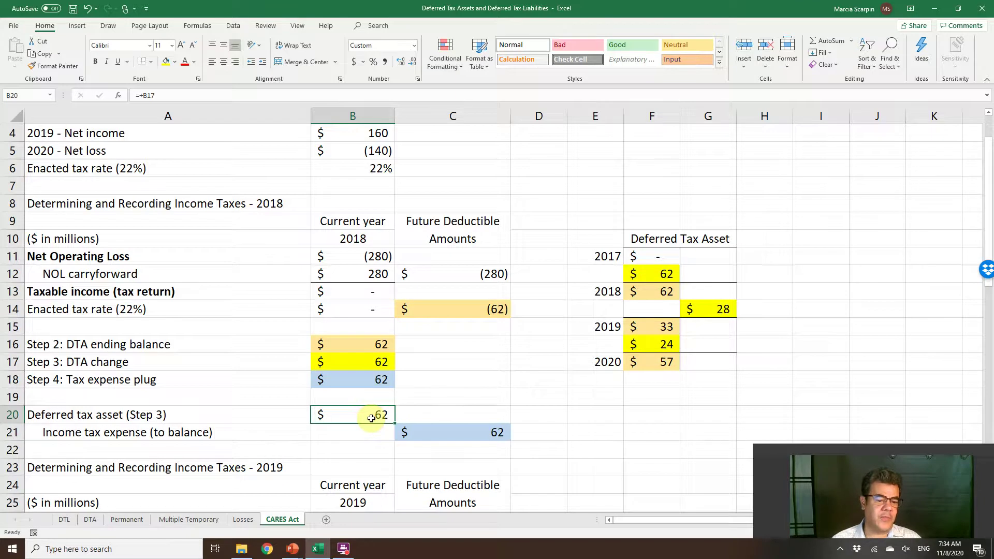
{"action": "scroll", "coordinate": [371, 418], "scroll_direction": "down", "scroll_amount": 5}
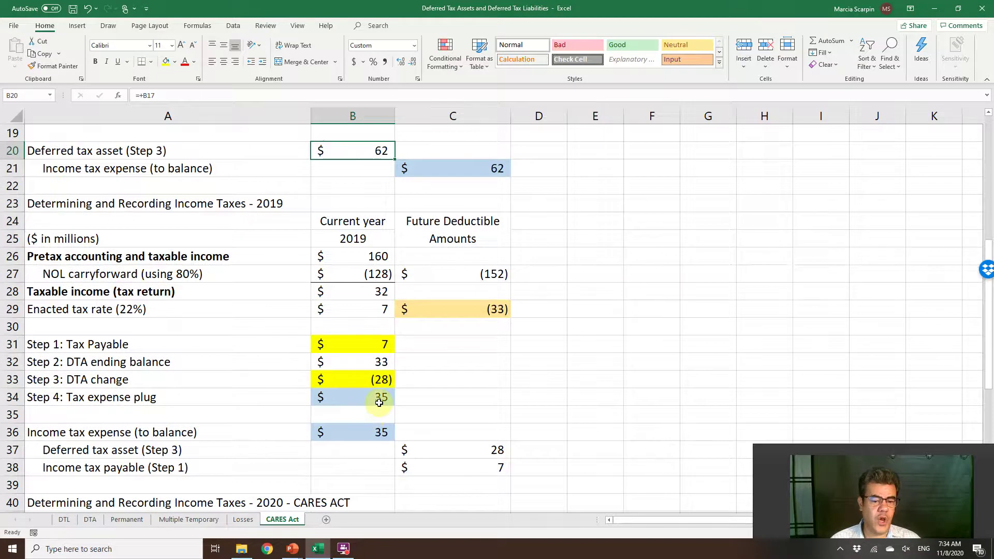
{"action": "scroll", "coordinate": [379, 403], "scroll_direction": "up", "scroll_amount": 2}
{"action": "scroll", "coordinate": [379, 403], "scroll_direction": "down", "scroll_amount": 2}
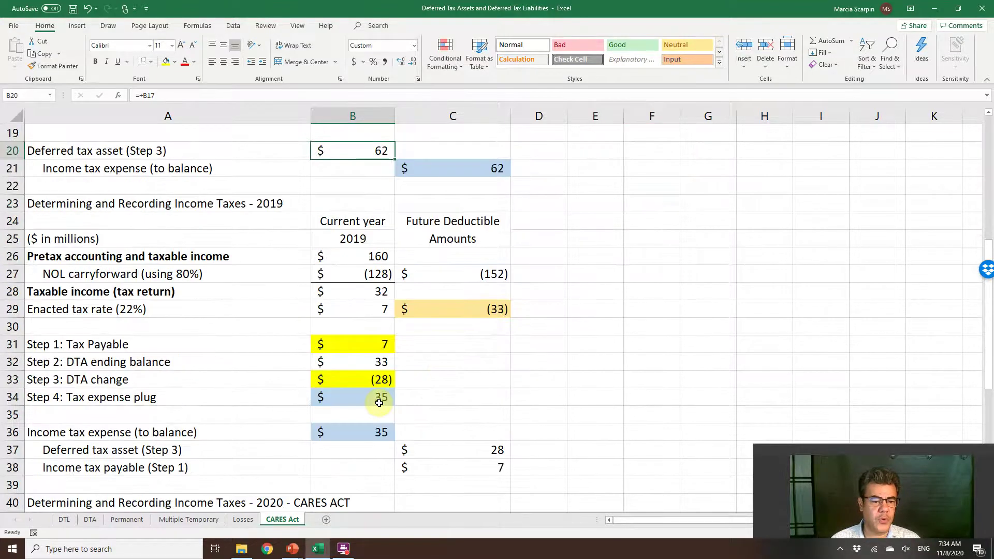
{"action": "scroll", "coordinate": [379, 402], "scroll_direction": "up", "scroll_amount": 2}
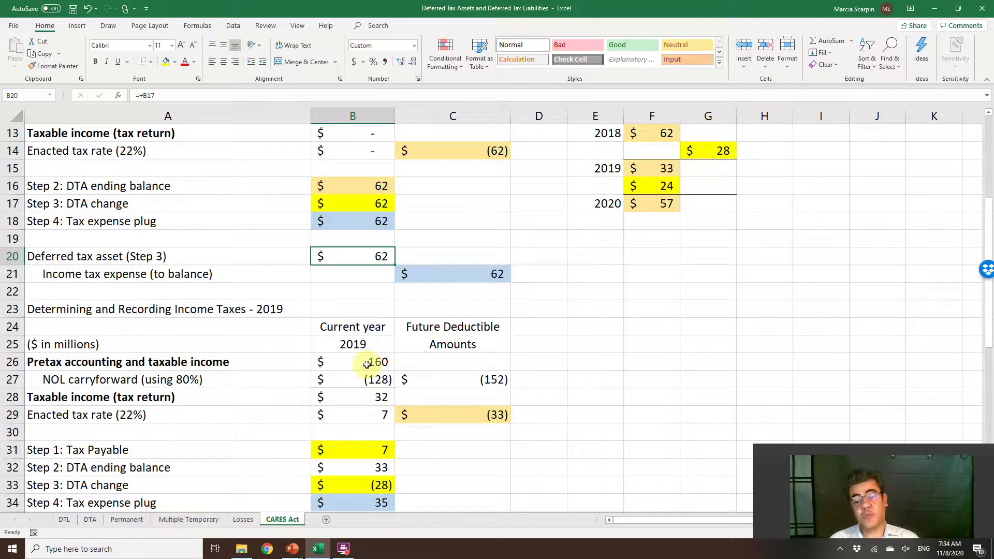
{"action": "left_click", "coordinate": [366, 364]}
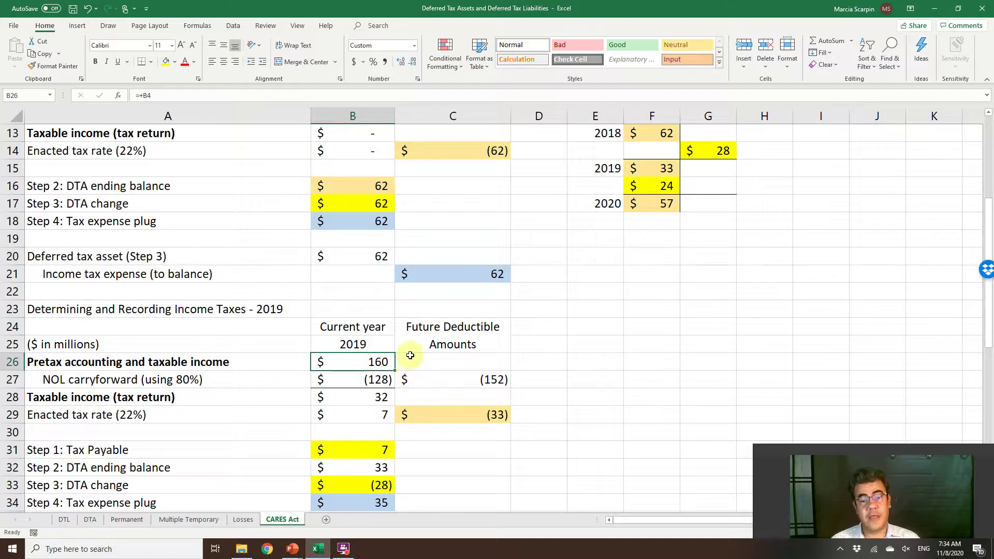
{"action": "scroll", "coordinate": [411, 294], "scroll_direction": "up", "scroll_amount": 2}
{"action": "scroll", "coordinate": [393, 269], "scroll_direction": "up", "scroll_amount": 2}
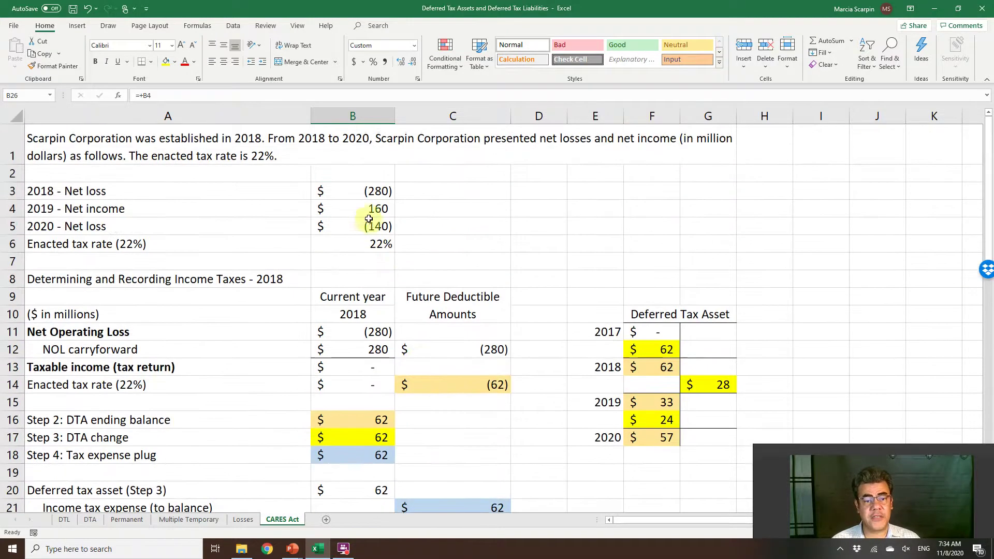
{"action": "scroll", "coordinate": [421, 357], "scroll_direction": "down", "scroll_amount": 4}
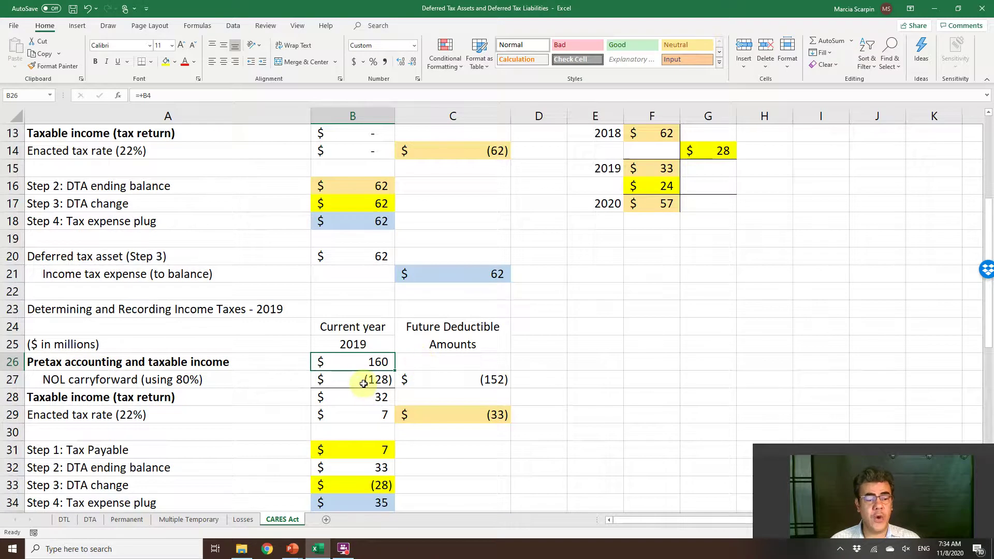
{"action": "left_click", "coordinate": [364, 382]}
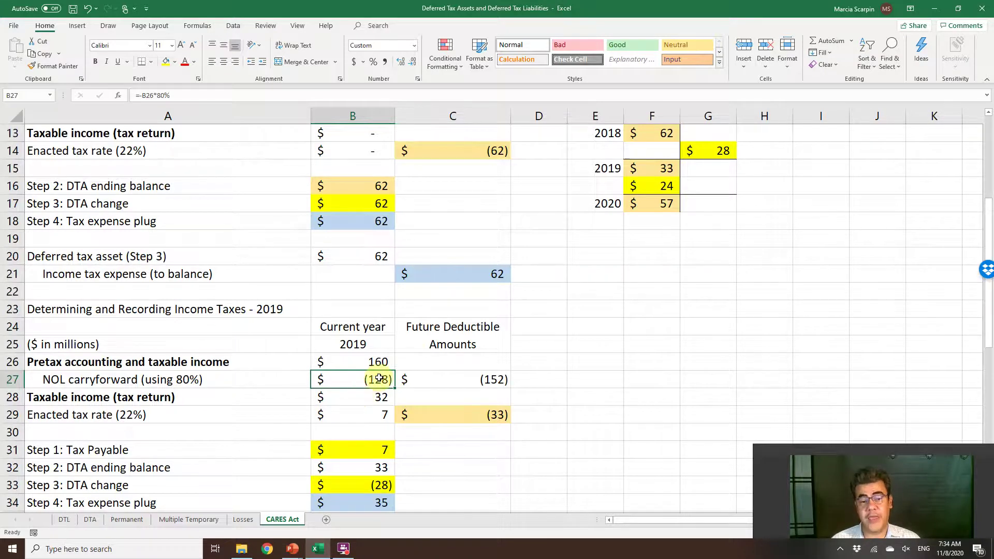
{"action": "left_click", "coordinate": [445, 379]}
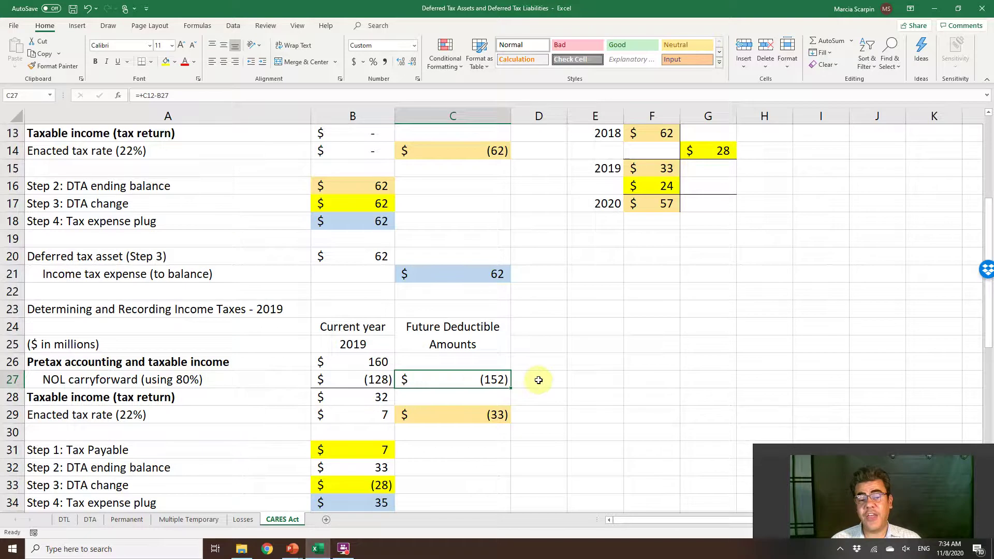
{"action": "scroll", "coordinate": [538, 380], "scroll_direction": "up", "scroll_amount": 1}
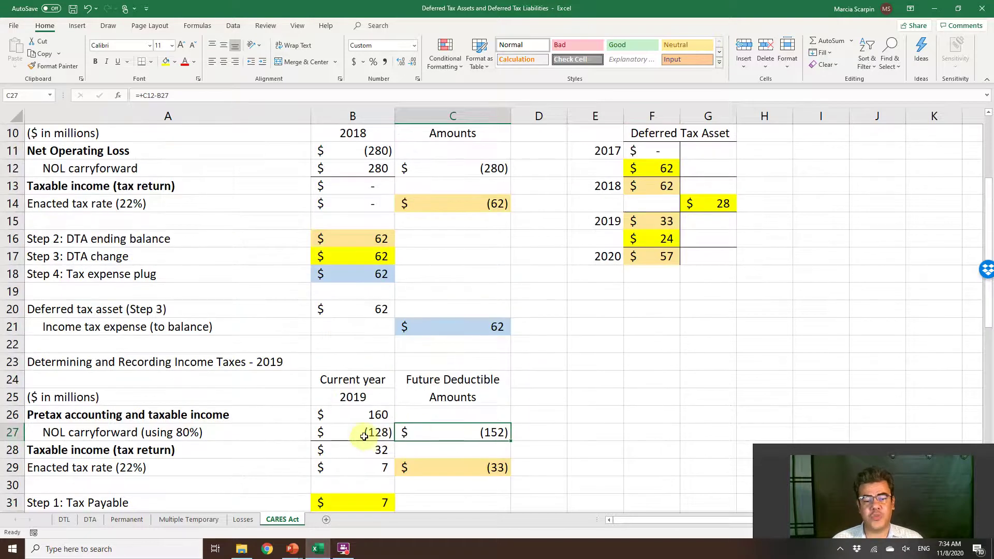
{"action": "double_click", "coordinate": [446, 424]}
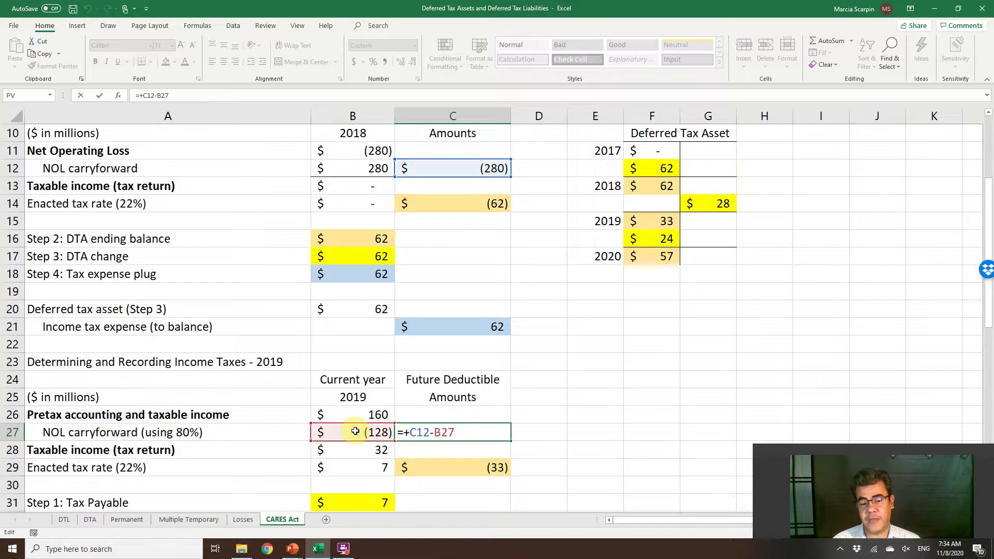
{"action": "key", "text": "Return"}
{"action": "left_click", "coordinate": [481, 463]}
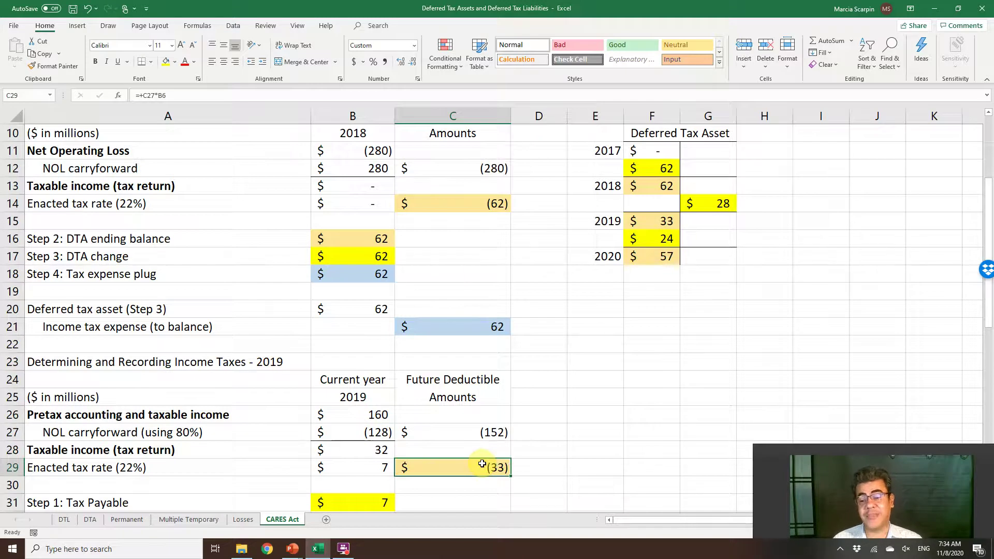
{"action": "left_click", "coordinate": [652, 221]}
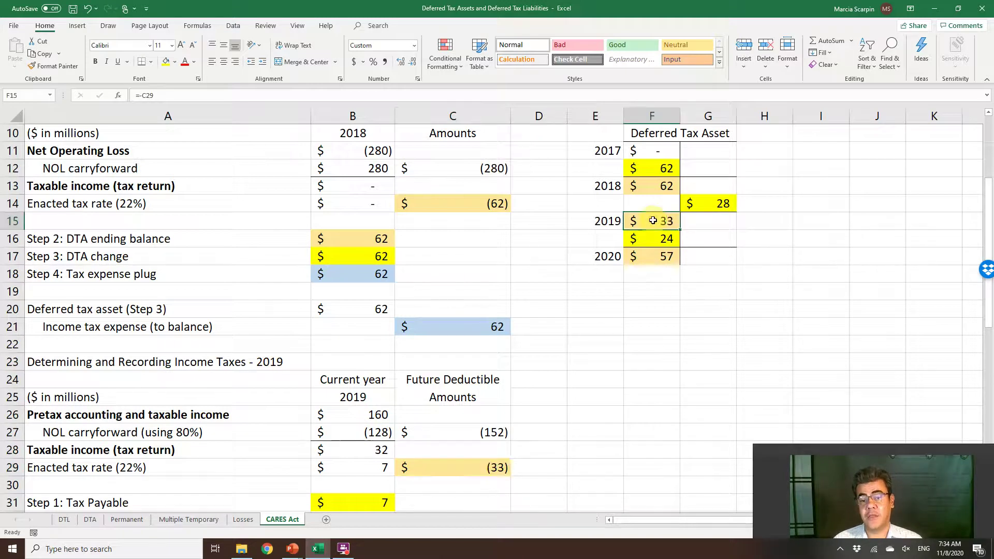
{"action": "scroll", "coordinate": [469, 505], "scroll_direction": "down", "scroll_amount": 1}
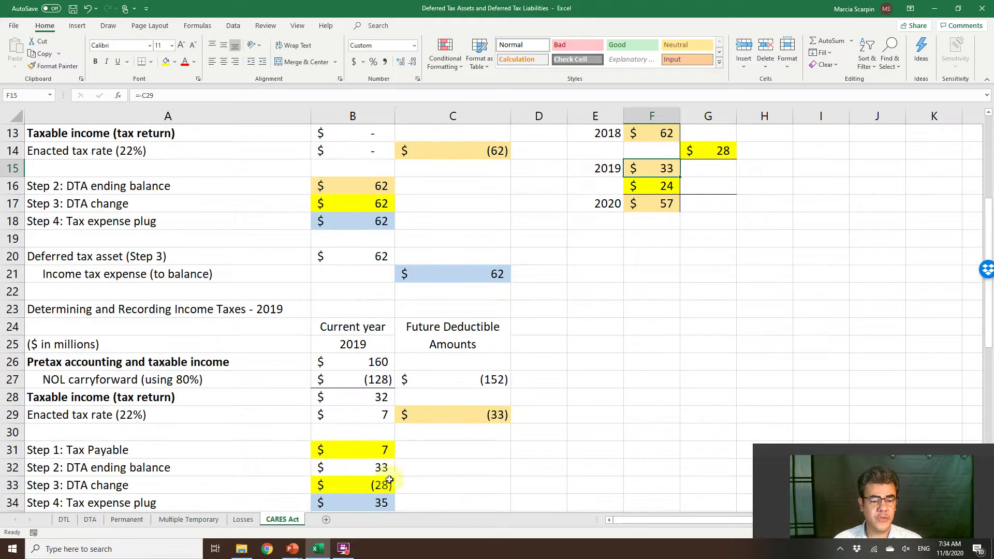
{"action": "left_click", "coordinate": [369, 414]}
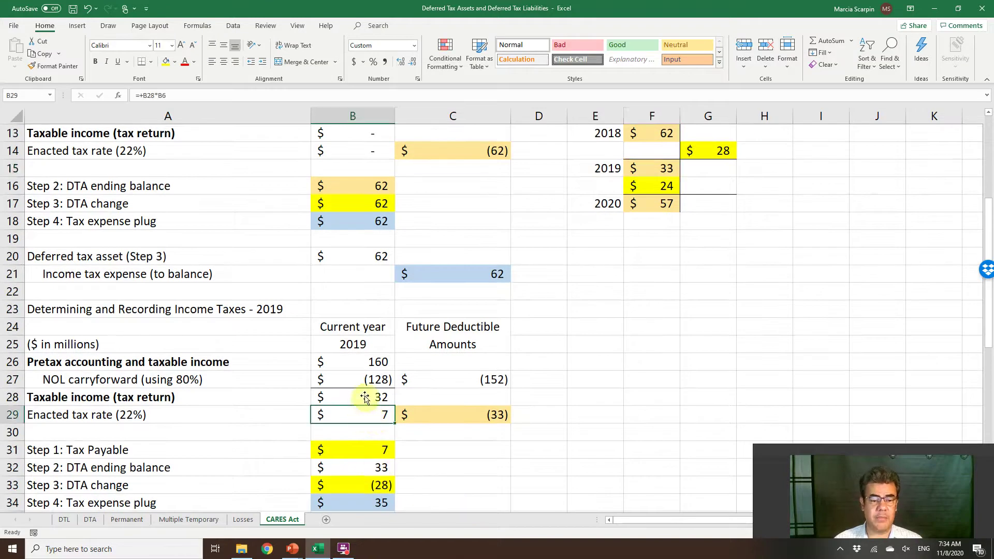
{"action": "left_click", "coordinate": [365, 396]}
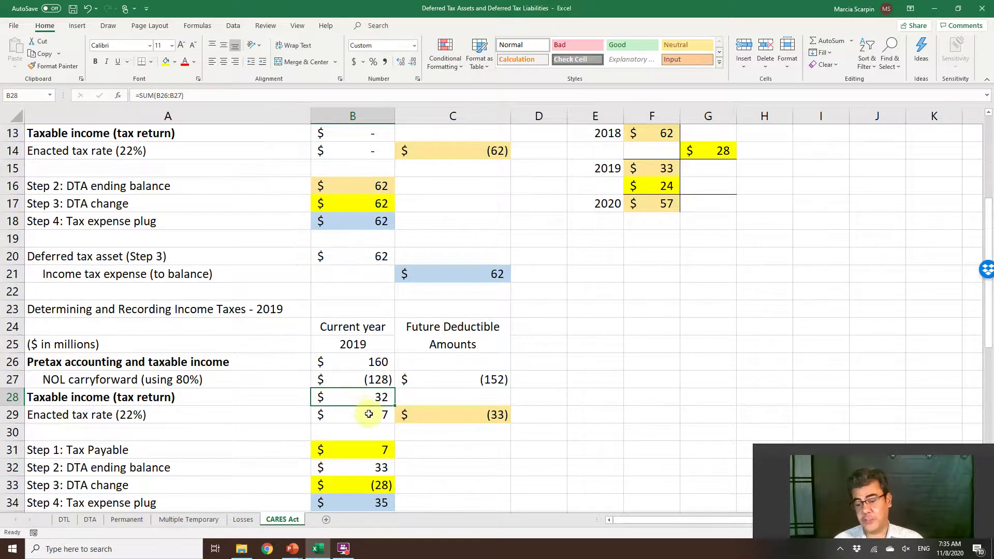
{"action": "left_click", "coordinate": [368, 414]}
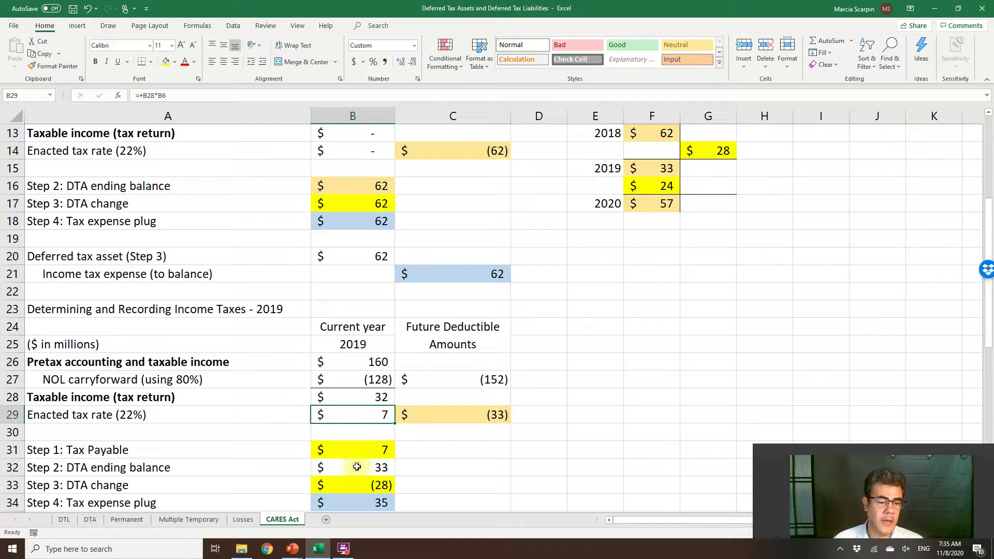
{"action": "left_click", "coordinate": [356, 468]}
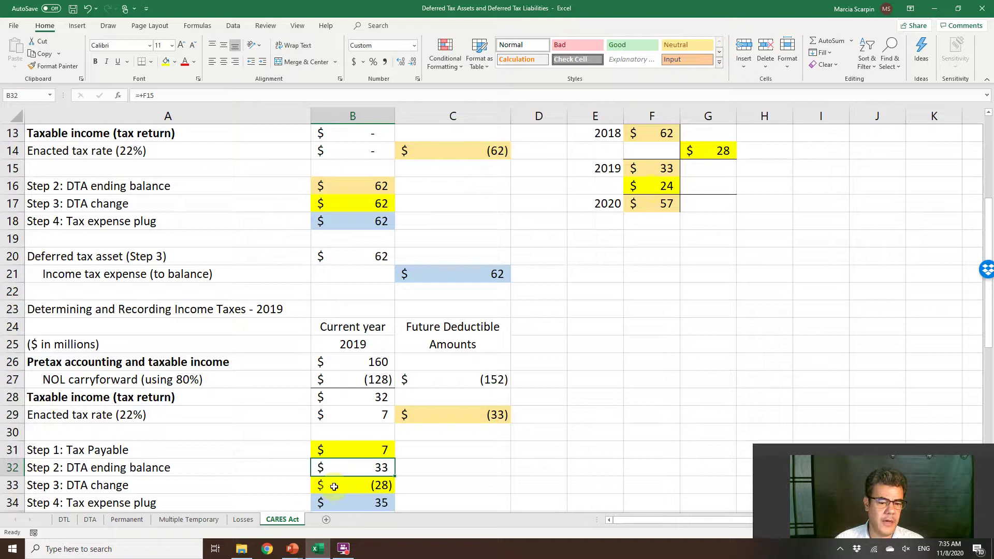
{"action": "left_click", "coordinate": [667, 168]}
{"action": "scroll", "coordinate": [666, 168], "scroll_direction": "up", "scroll_amount": 1}
{"action": "scroll", "coordinate": [381, 303], "scroll_direction": "down", "scroll_amount": 1}
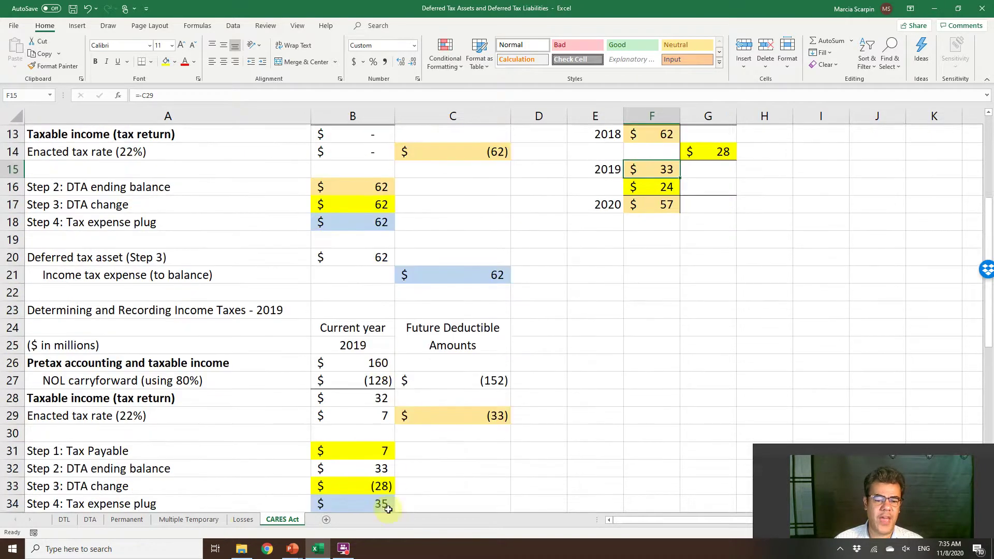
{"action": "double_click", "coordinate": [372, 487]}
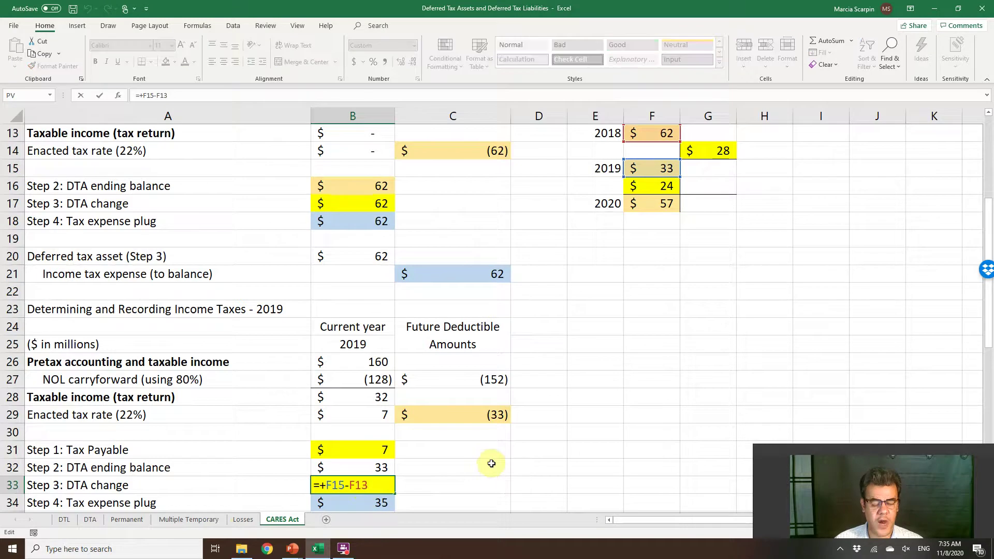
{"action": "key", "text": "Escape"}
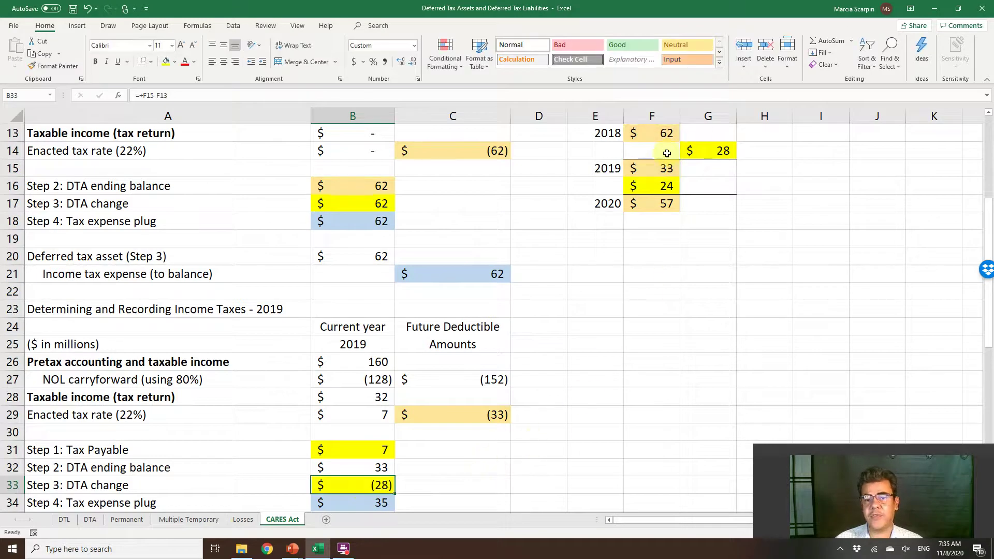
{"action": "left_click", "coordinate": [687, 152]}
{"action": "scroll", "coordinate": [679, 204], "scroll_direction": "up", "scroll_amount": 1}
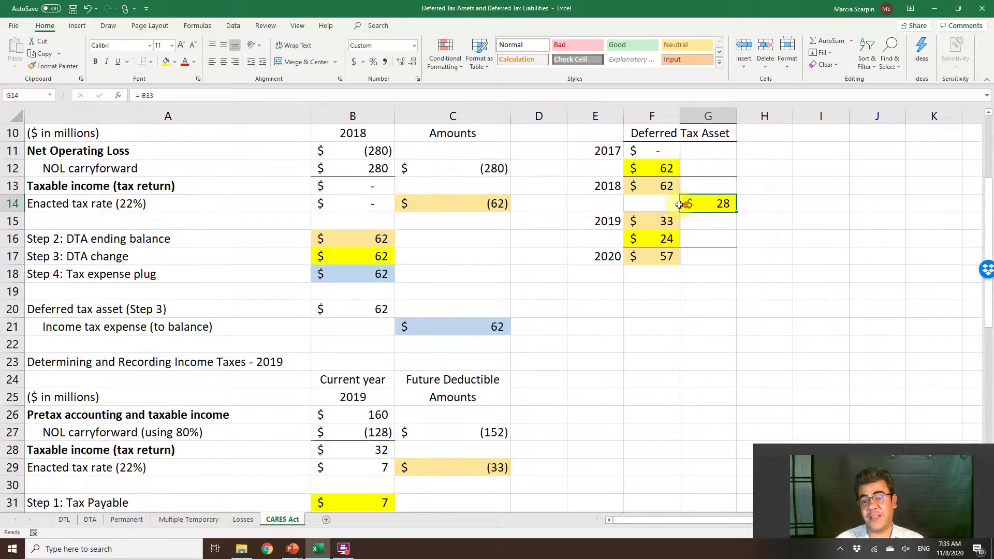
{"action": "scroll", "coordinate": [679, 204], "scroll_direction": "down", "scroll_amount": 3}
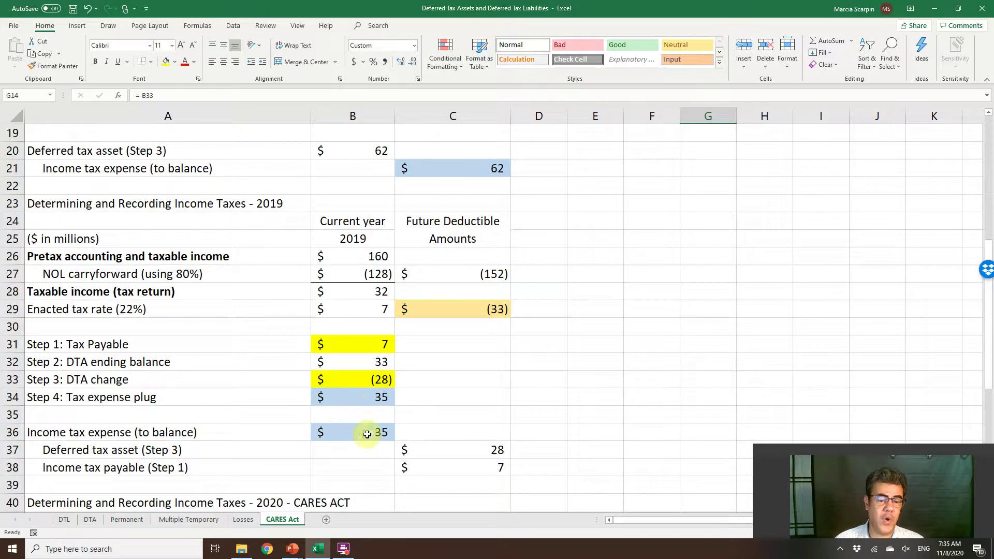
{"action": "left_click", "coordinate": [367, 434]}
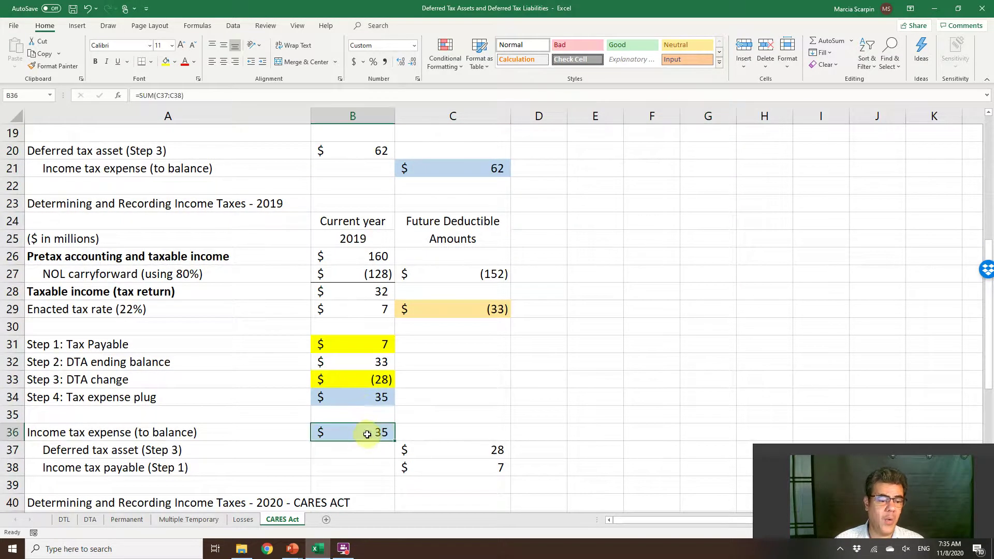
{"action": "left_click", "coordinate": [451, 446]}
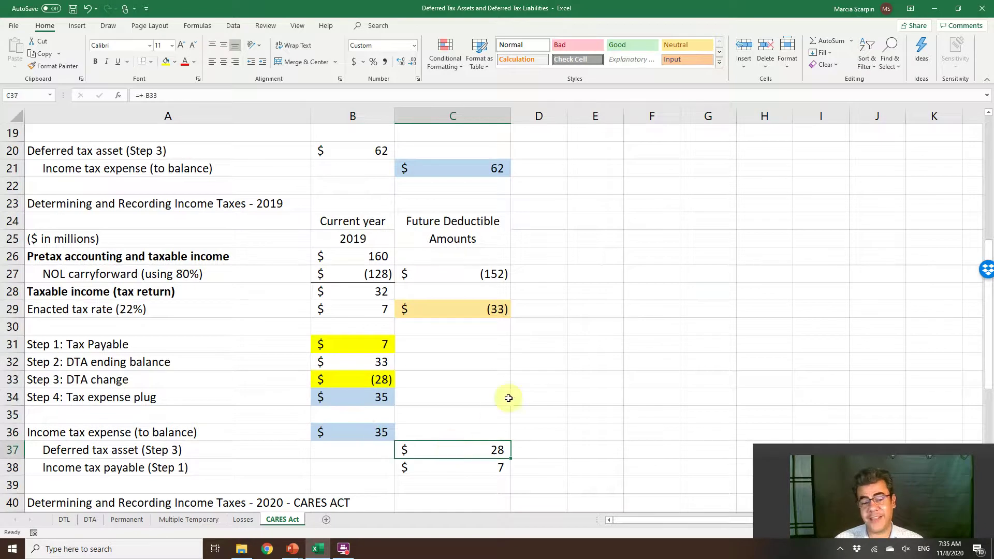
{"action": "scroll", "coordinate": [510, 394], "scroll_direction": "up", "scroll_amount": 2}
{"action": "left_click", "coordinate": [727, 154]}
{"action": "double_click", "coordinate": [726, 155]}
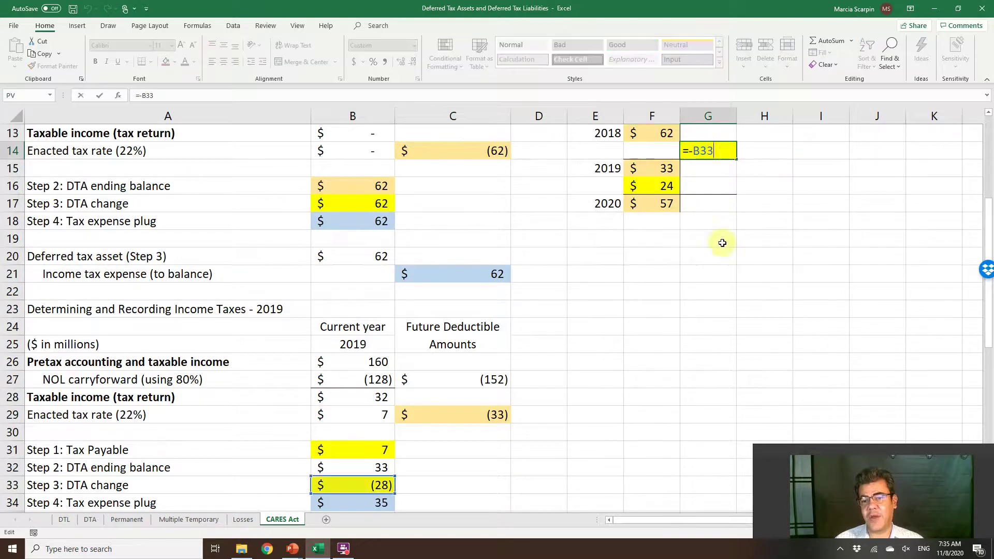
{"action": "left_click", "coordinate": [714, 293]}
{"action": "scroll", "coordinate": [540, 442], "scroll_direction": "down", "scroll_amount": 1}
{"action": "scroll", "coordinate": [539, 443], "scroll_direction": "down", "scroll_amount": 2}
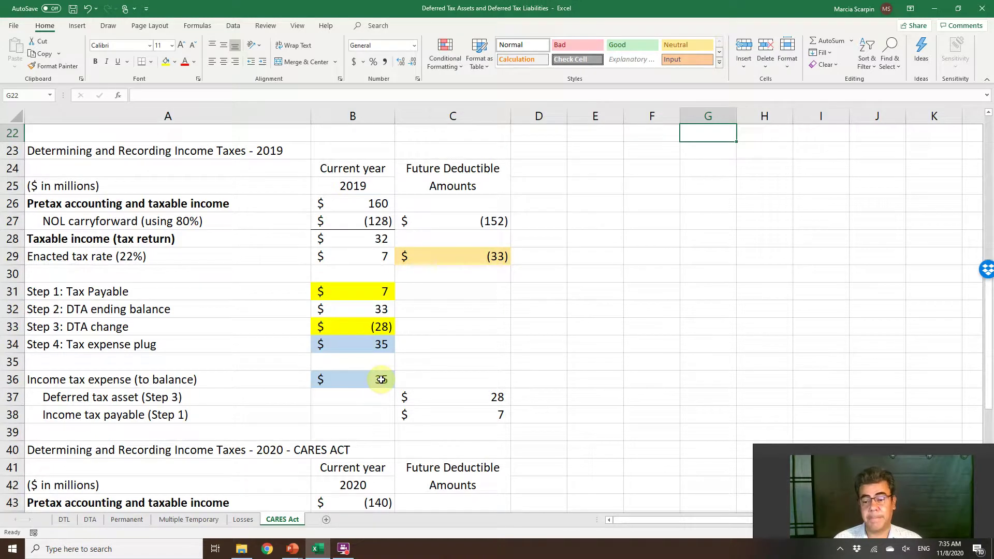
{"action": "scroll", "coordinate": [381, 380], "scroll_direction": "down", "scroll_amount": 1}
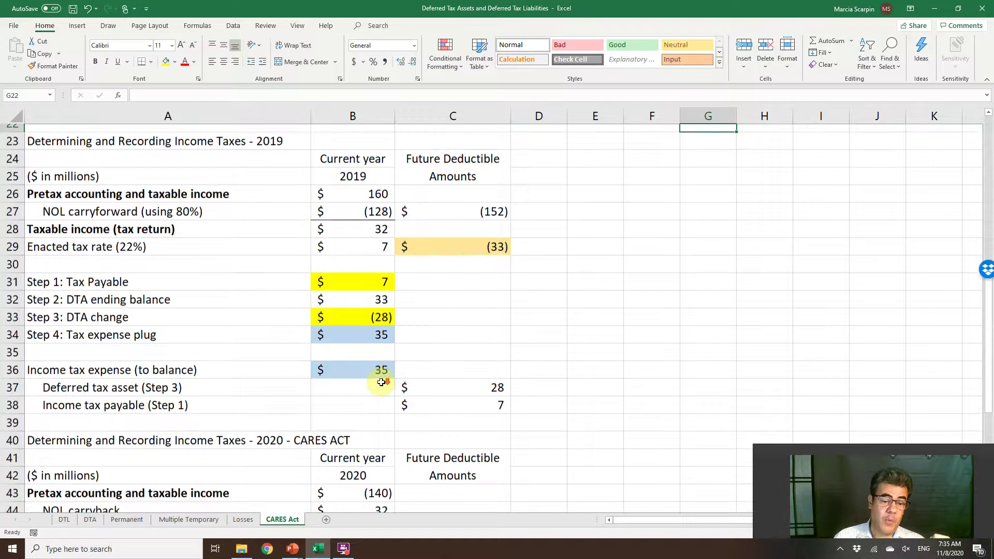
{"action": "scroll", "coordinate": [381, 381], "scroll_direction": "down", "scroll_amount": 2}
{"action": "scroll", "coordinate": [381, 381], "scroll_direction": "up", "scroll_amount": 8}
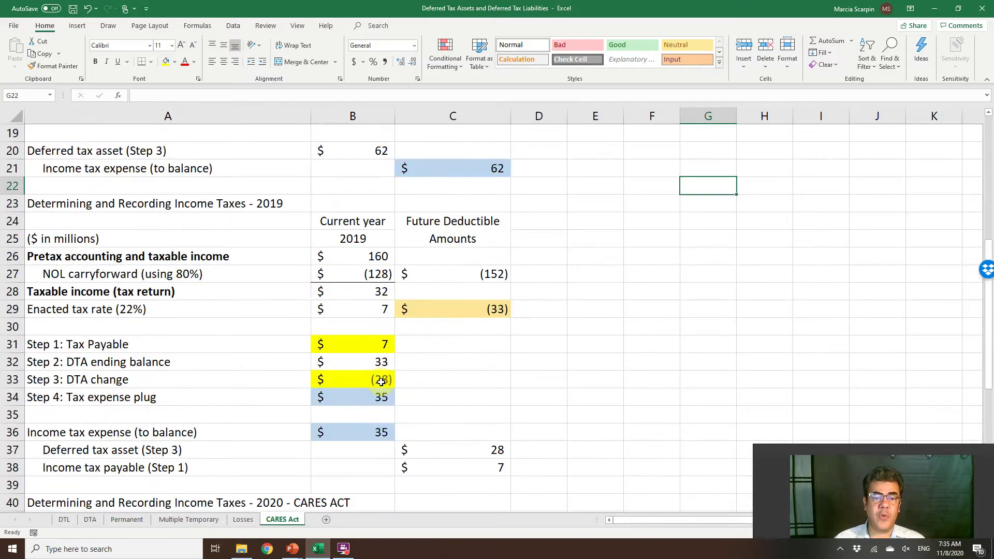
{"action": "scroll", "coordinate": [381, 381], "scroll_direction": "up", "scroll_amount": 2}
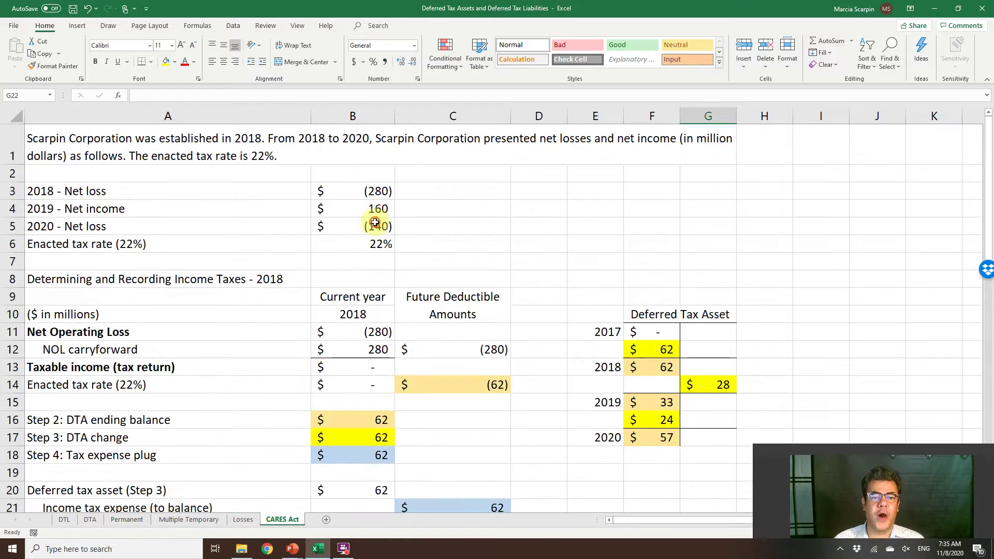
{"action": "left_click", "coordinate": [377, 226]}
{"action": "scroll", "coordinate": [476, 324], "scroll_direction": "down", "scroll_amount": 2}
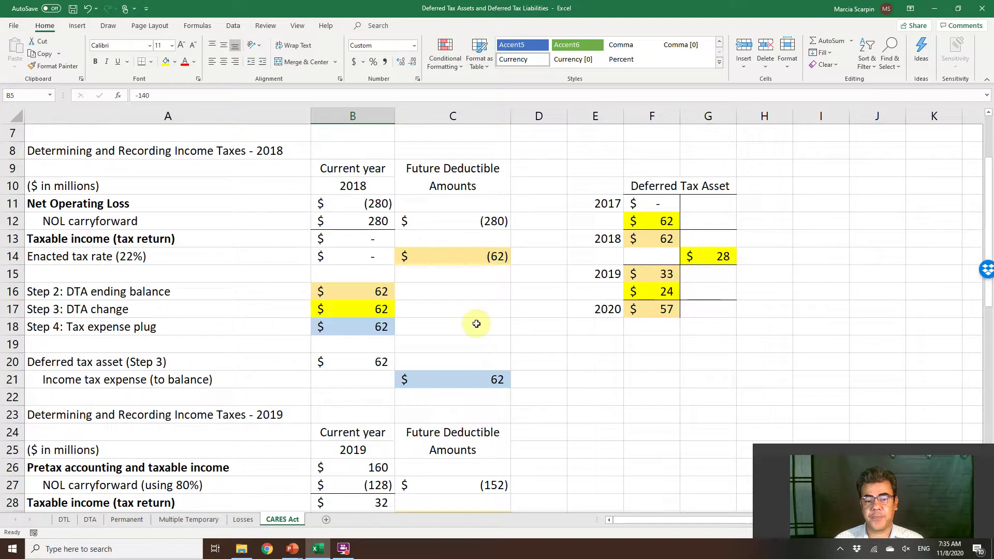
{"action": "scroll", "coordinate": [476, 324], "scroll_direction": "down", "scroll_amount": 8}
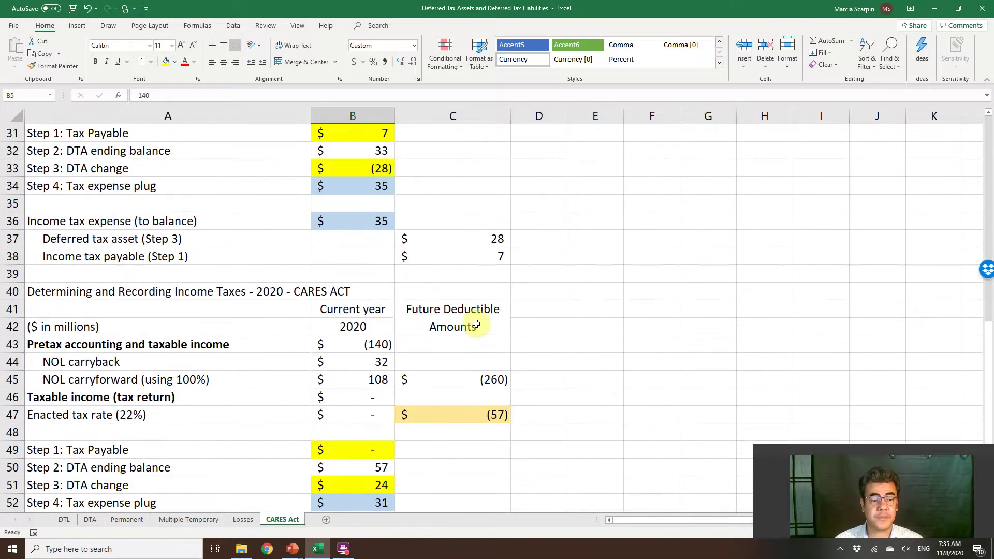
{"action": "left_click", "coordinate": [356, 362]}
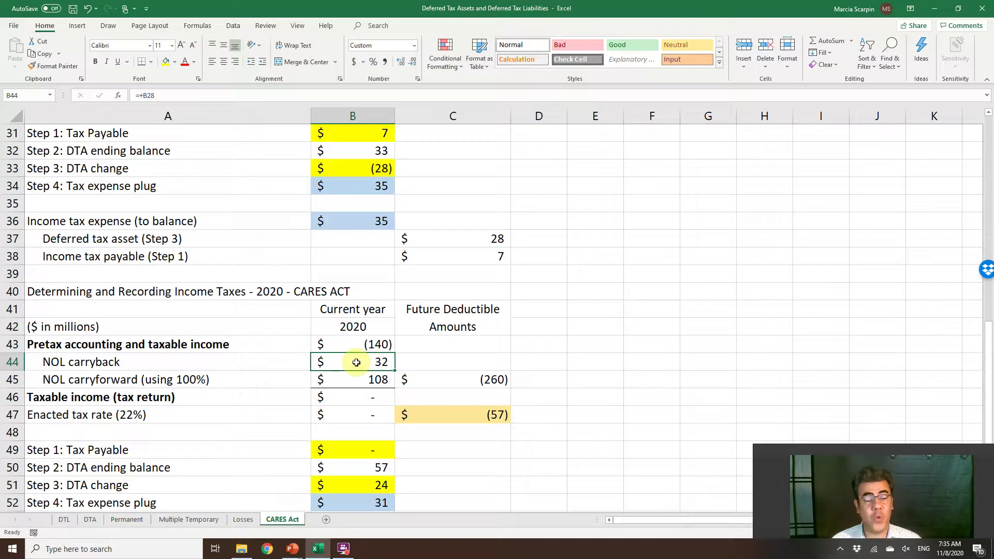
{"action": "scroll", "coordinate": [421, 410], "scroll_direction": "down", "scroll_amount": 2}
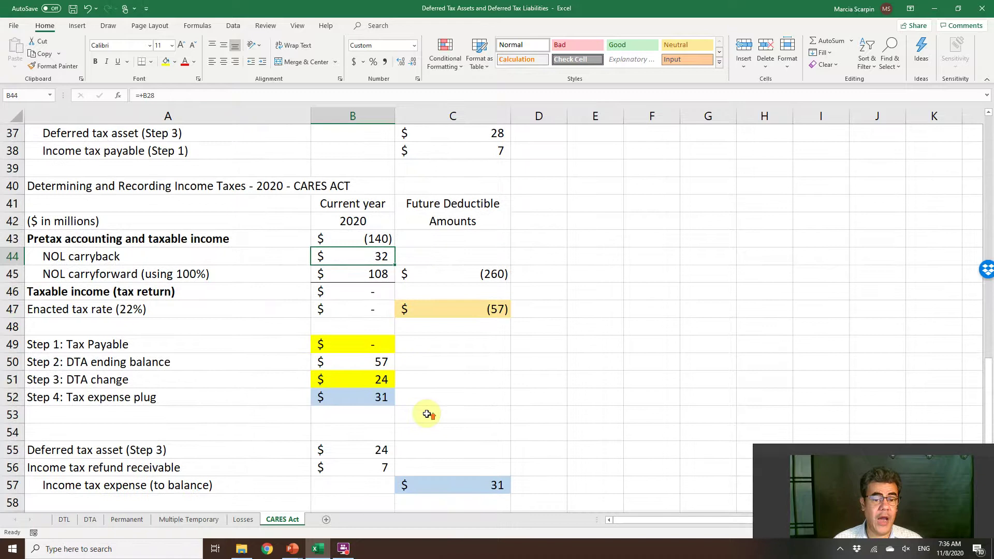
{"action": "scroll", "coordinate": [427, 414], "scroll_direction": "up", "scroll_amount": 5}
{"action": "key", "text": "ctrl+["}
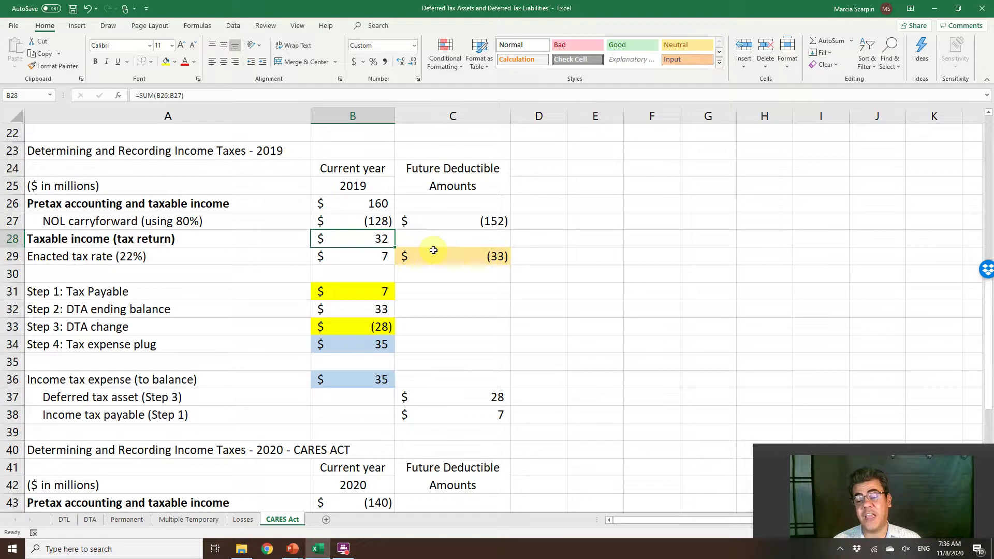
{"action": "scroll", "coordinate": [433, 251], "scroll_direction": "down", "scroll_amount": 1}
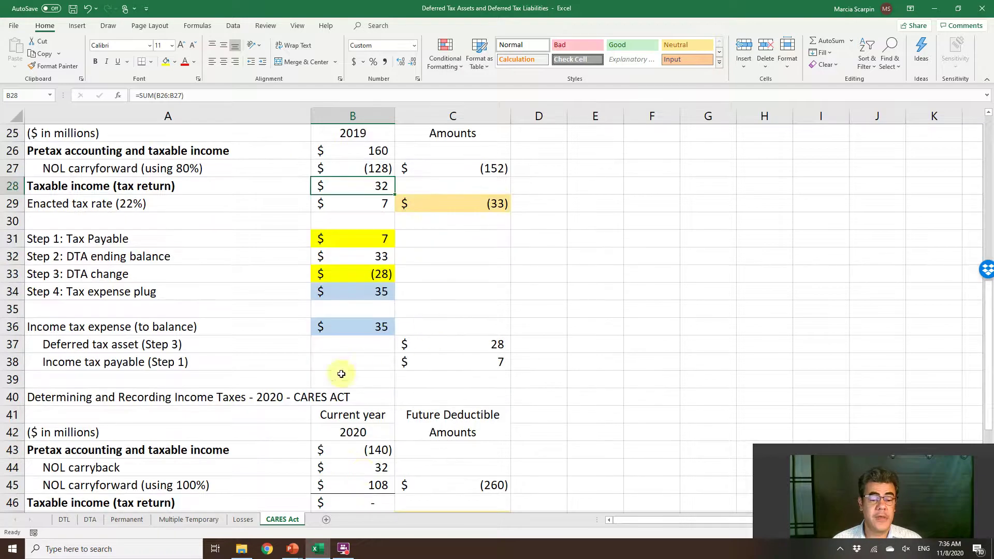
{"action": "left_click", "coordinate": [363, 481]}
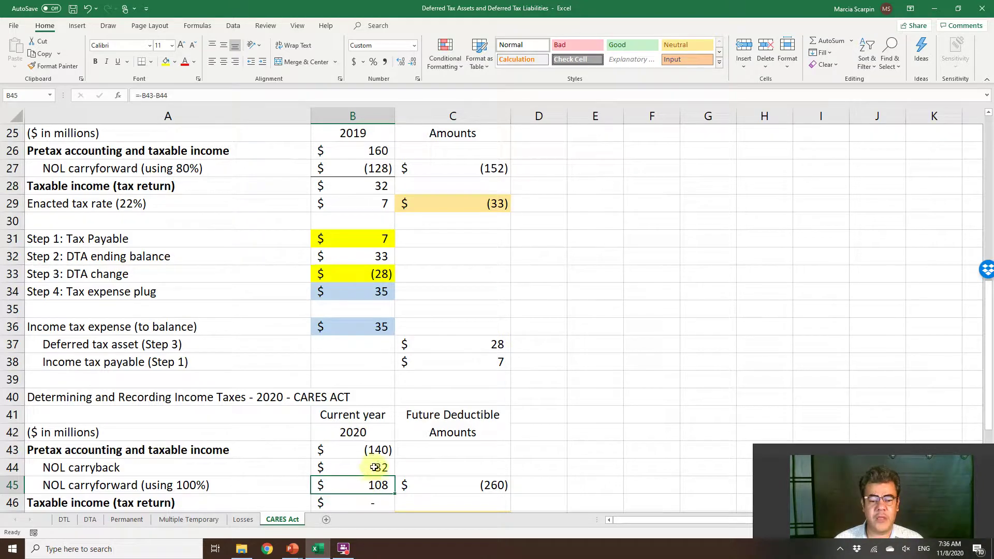
{"action": "left_click", "coordinate": [377, 450]}
{"action": "left_click", "coordinate": [377, 468]}
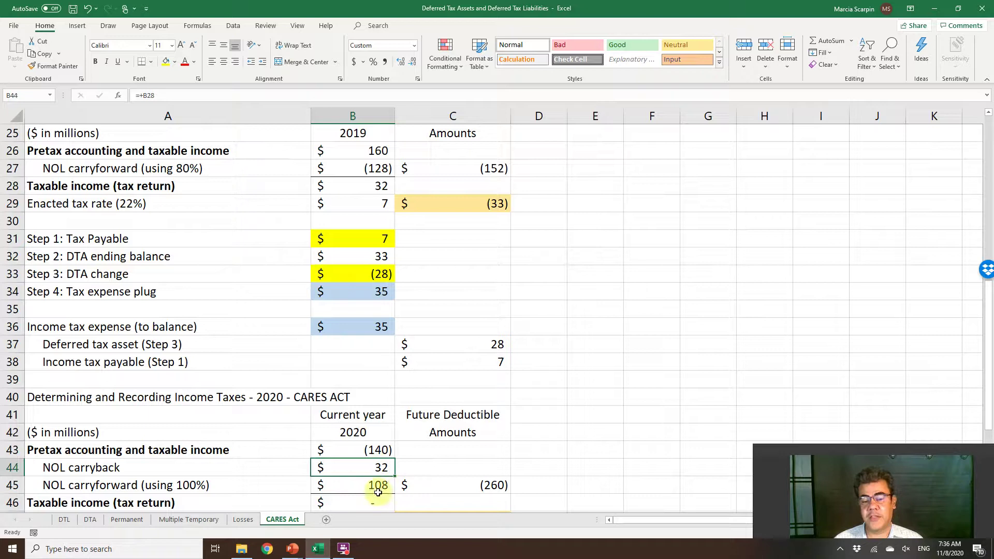
{"action": "left_click", "coordinate": [464, 485]}
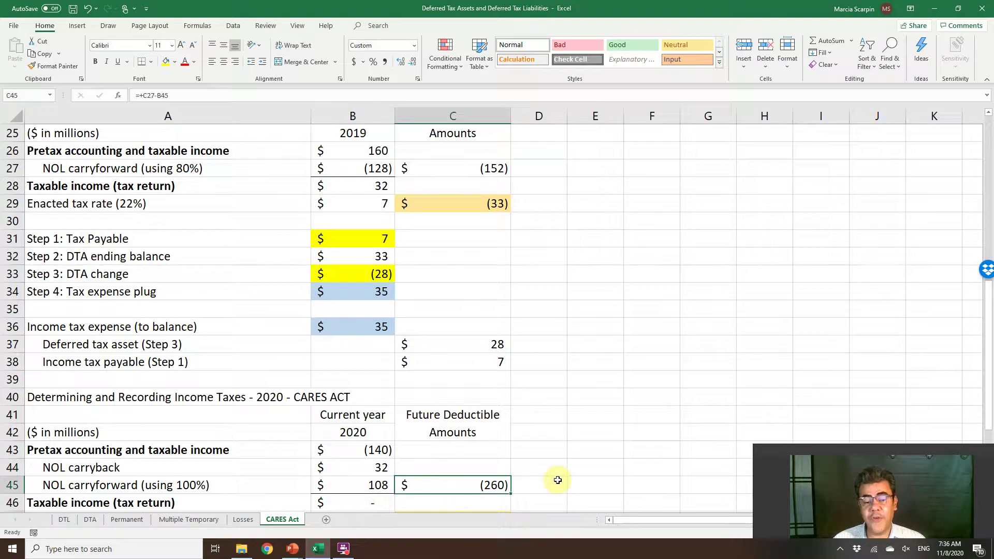
{"action": "key", "text": "F2"}
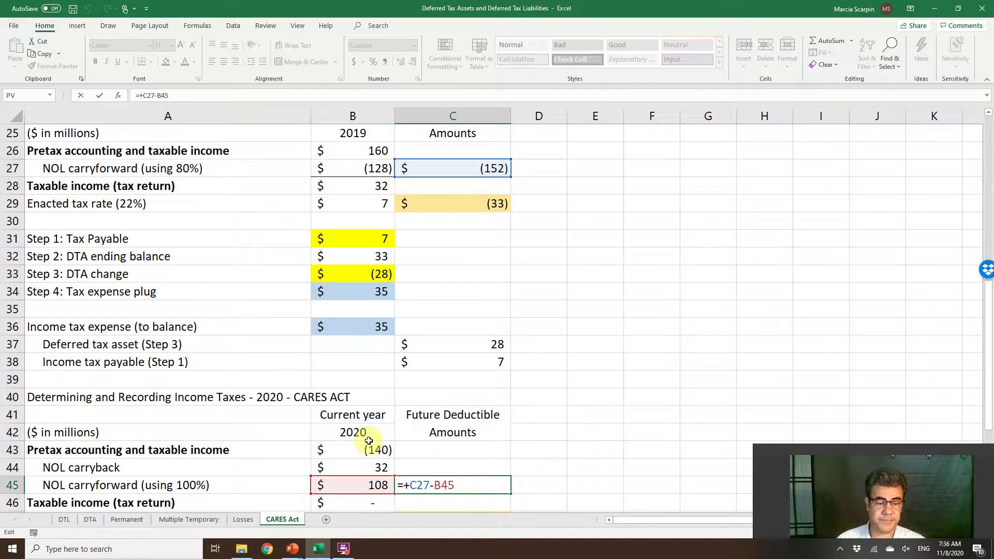
Step: Copy the 'Net Operating Loss' label from A11 over the 2020 pretax income label in A43
{"action": "scroll", "coordinate": [369, 440], "scroll_direction": "up", "scroll_amount": 3}
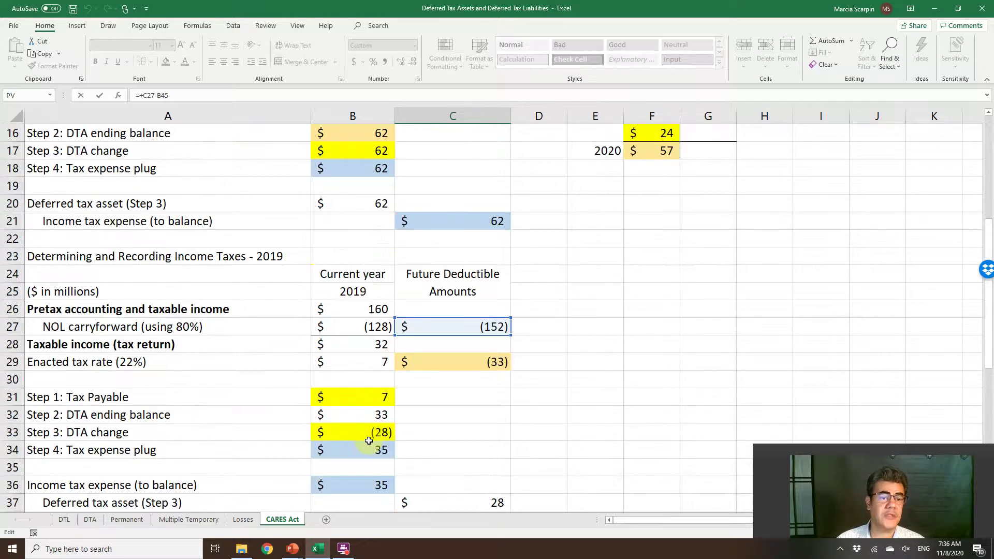
{"action": "scroll", "coordinate": [368, 441], "scroll_direction": "up", "scroll_amount": 3}
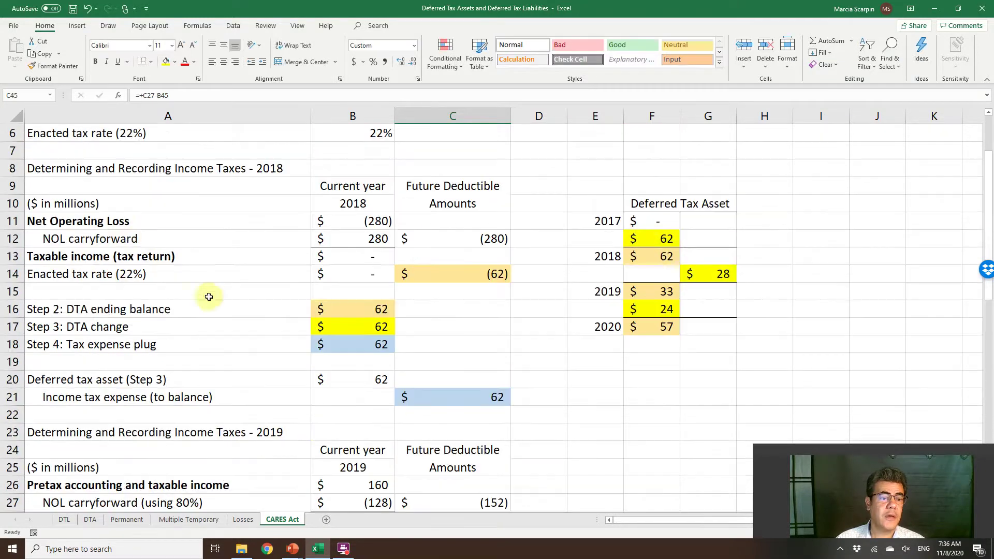
{"action": "left_click", "coordinate": [140, 224]}
{"action": "key", "text": "ctrl+c"}
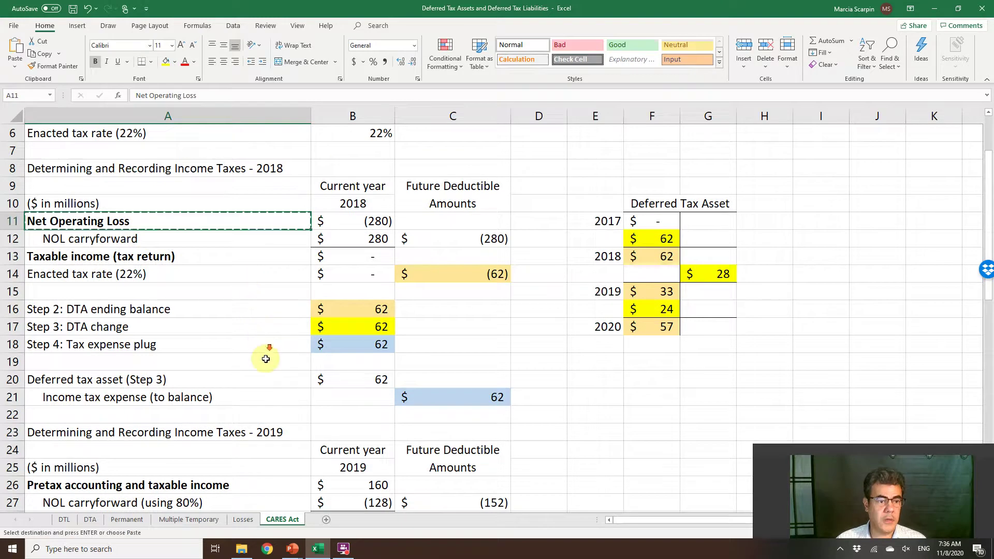
{"action": "scroll", "coordinate": [266, 357], "scroll_direction": "down", "scroll_amount": 8}
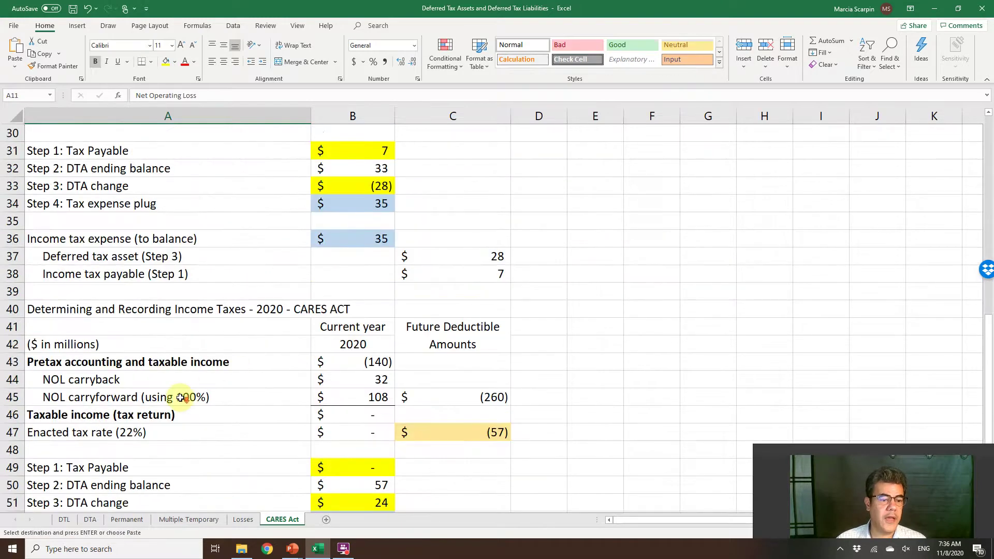
{"action": "scroll", "coordinate": [181, 398], "scroll_direction": "down", "scroll_amount": 1}
{"action": "scroll", "coordinate": [201, 378], "scroll_direction": "up", "scroll_amount": 1}
{"action": "left_click", "coordinate": [207, 367]}
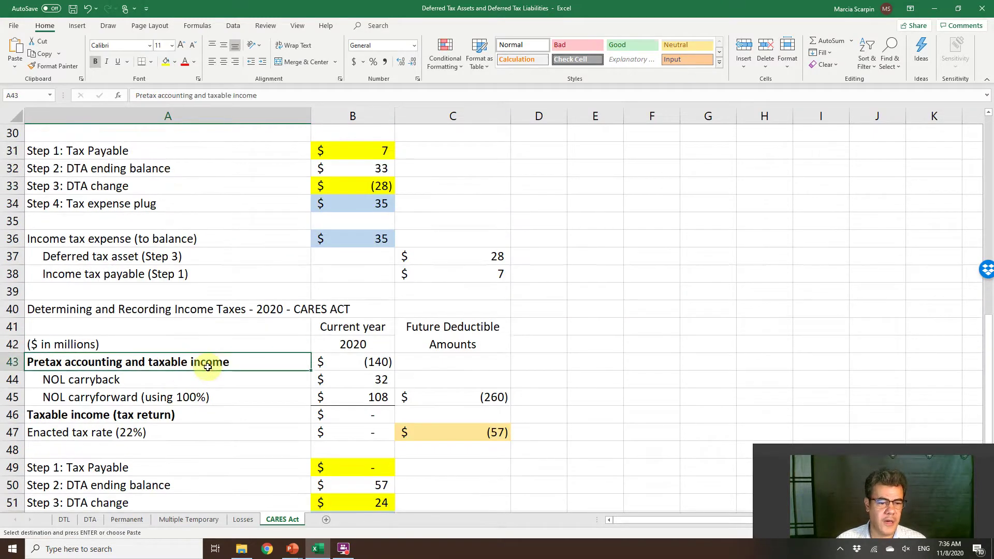
{"action": "key", "text": "ctrl+v"}
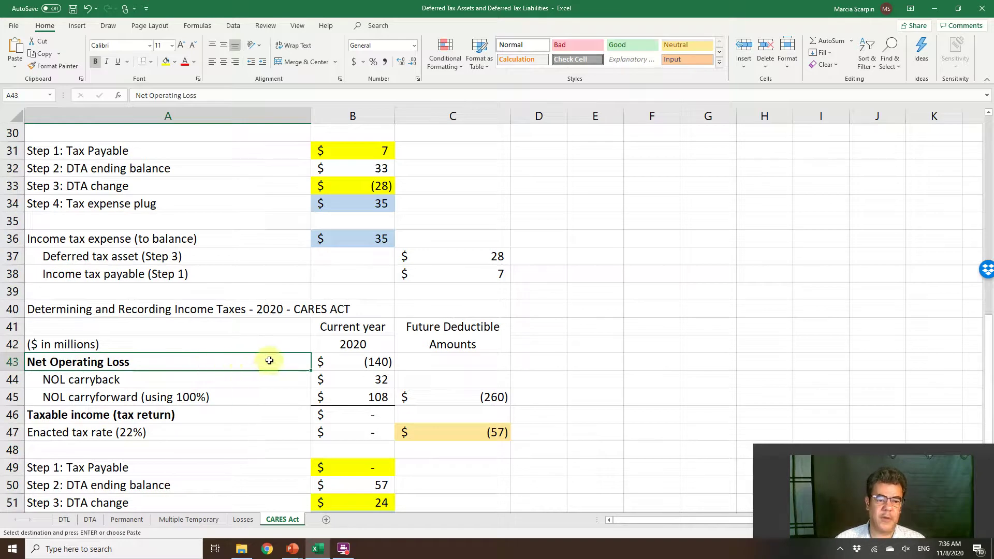
Step: Review the future deductible and deferred tax formulas in C45, C27 and C47 without changing them
{"action": "left_click", "coordinate": [459, 397]}
{"action": "scroll", "coordinate": [499, 397], "scroll_direction": "up", "scroll_amount": 2}
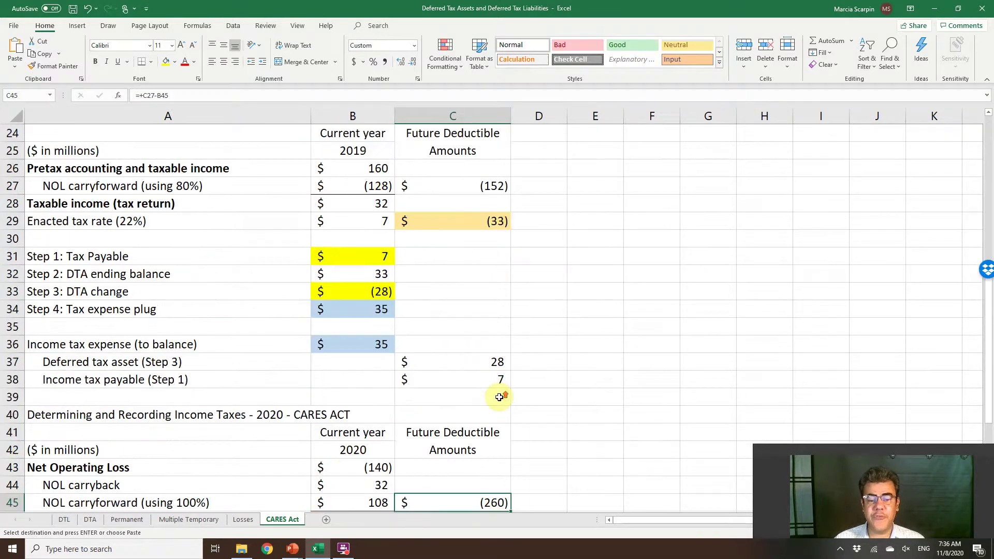
{"action": "scroll", "coordinate": [499, 397], "scroll_direction": "up", "scroll_amount": 2}
{"action": "left_click", "coordinate": [497, 291]}
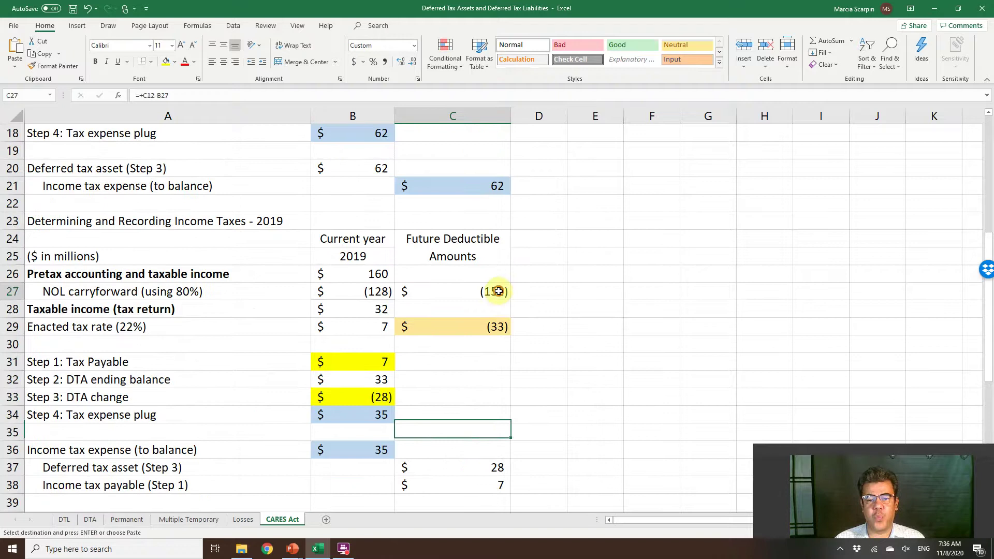
{"action": "scroll", "coordinate": [540, 380], "scroll_direction": "down", "scroll_amount": 3}
{"action": "scroll", "coordinate": [540, 380], "scroll_direction": "down", "scroll_amount": 1}
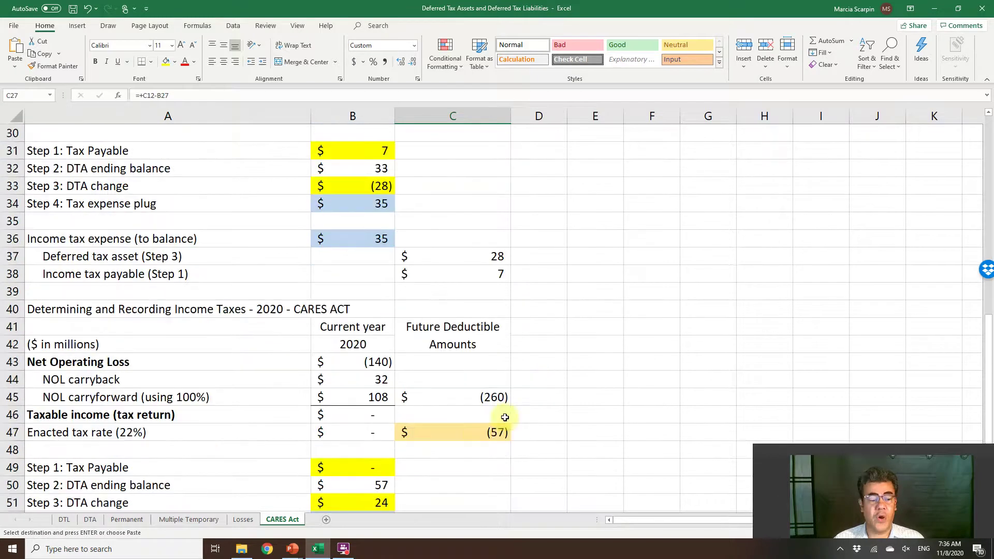
{"action": "left_click", "coordinate": [476, 432]}
{"action": "double_click", "coordinate": [476, 431]}
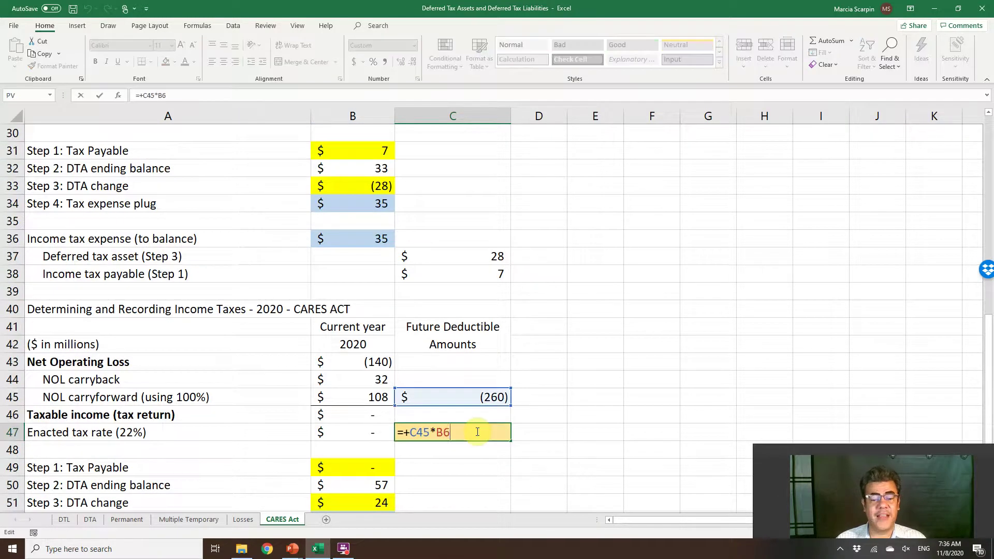
{"action": "key", "text": "Escape"}
{"action": "scroll", "coordinate": [631, 351], "scroll_direction": "up", "scroll_amount": 3}
{"action": "scroll", "coordinate": [642, 310], "scroll_direction": "up", "scroll_amount": 3}
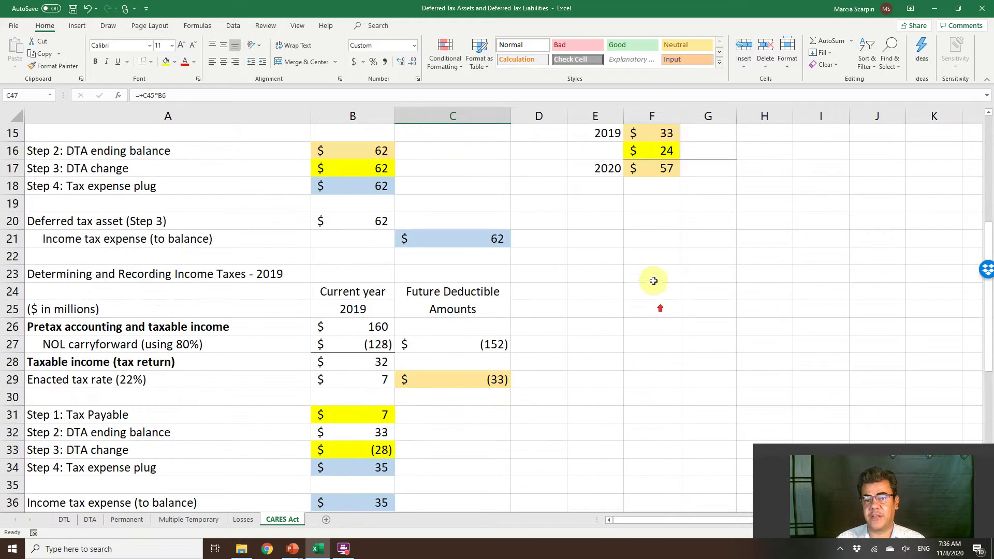
{"action": "scroll", "coordinate": [534, 411], "scroll_direction": "down", "scroll_amount": 1}
{"action": "scroll", "coordinate": [535, 411], "scroll_direction": "down", "scroll_amount": 8}
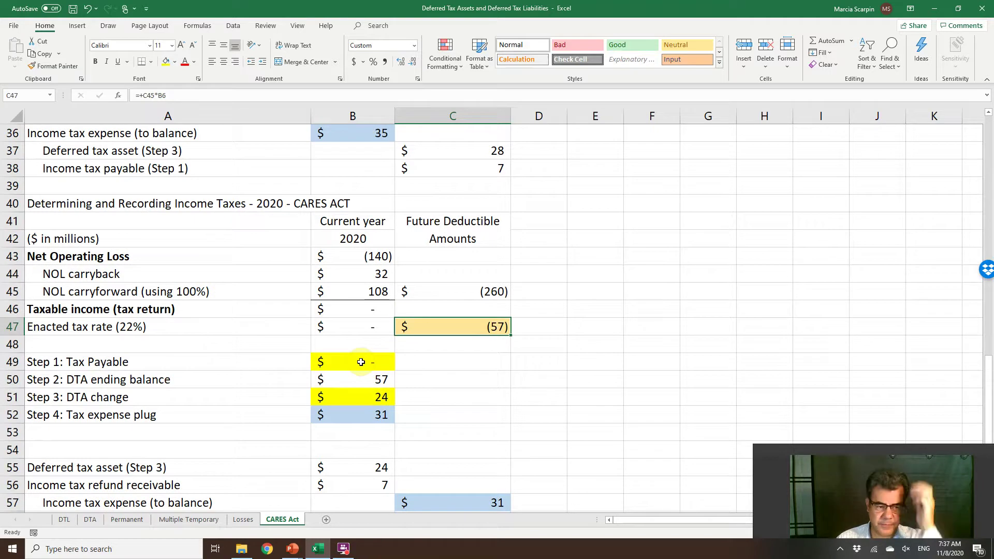
{"action": "left_click", "coordinate": [16, 361]}
{"action": "right_click", "coordinate": [16, 361]}
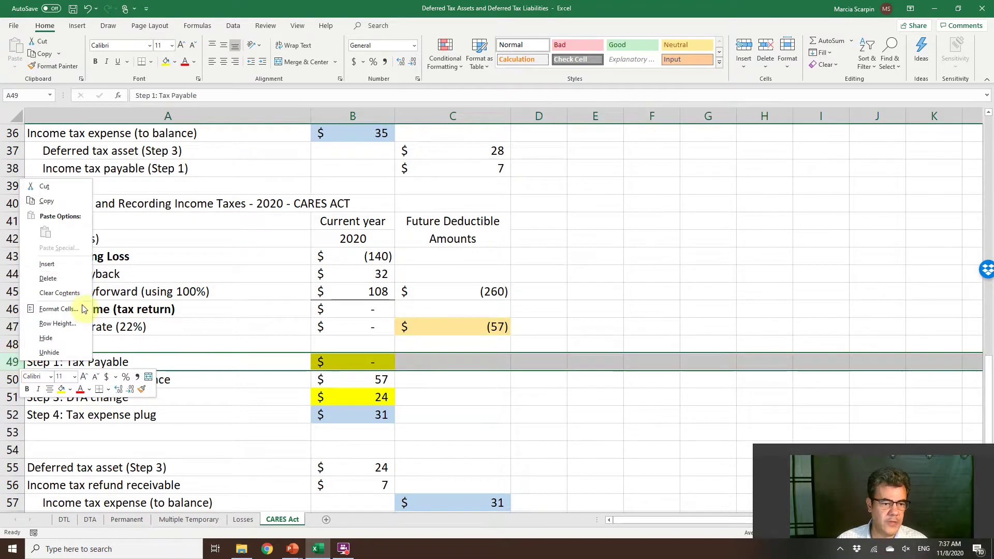
{"action": "left_click", "coordinate": [76, 275]}
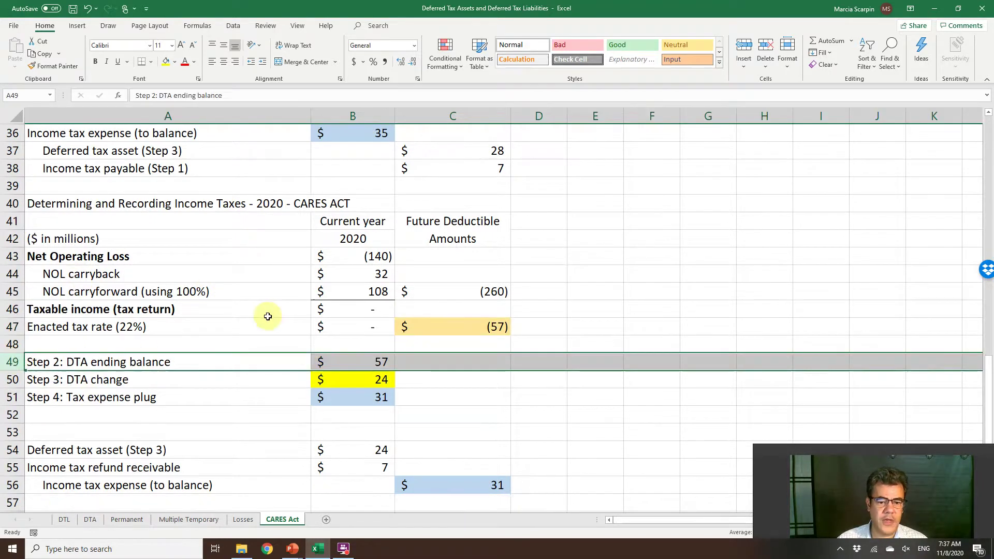
{"action": "left_click", "coordinate": [340, 361]}
{"action": "scroll", "coordinate": [510, 357], "scroll_direction": "up", "scroll_amount": 3}
{"action": "scroll", "coordinate": [605, 277], "scroll_direction": "up", "scroll_amount": 4}
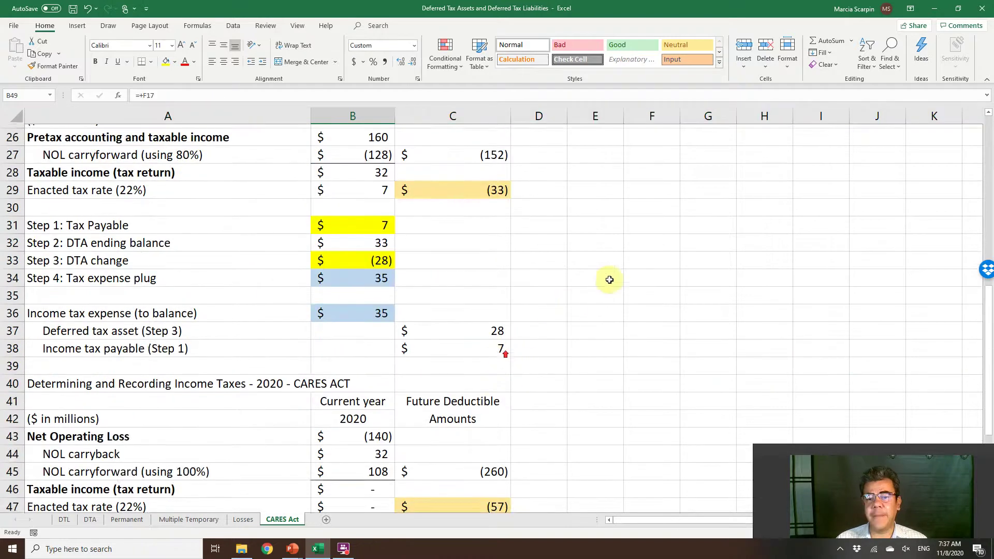
{"action": "scroll", "coordinate": [653, 273], "scroll_direction": "up", "scroll_amount": 2}
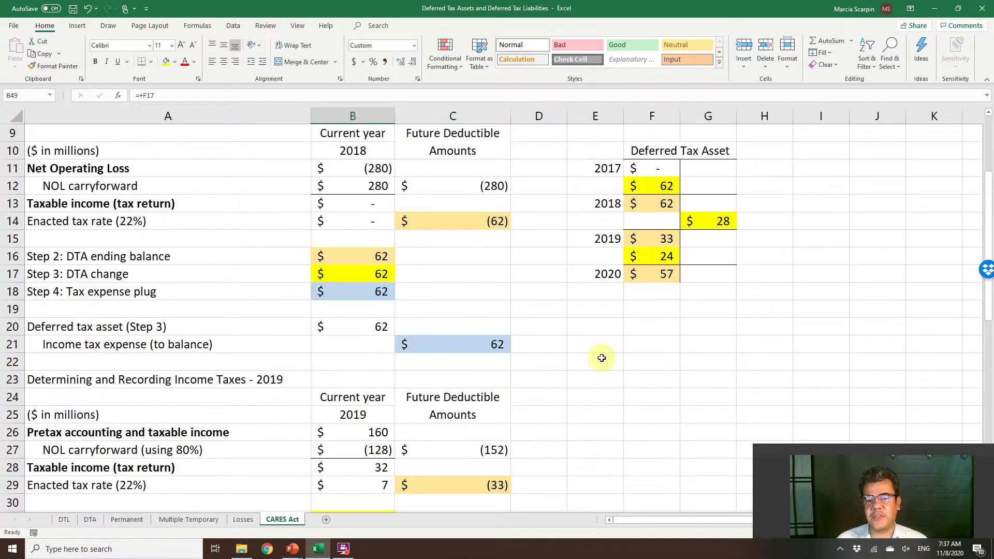
{"action": "scroll", "coordinate": [599, 357], "scroll_direction": "down", "scroll_amount": 9}
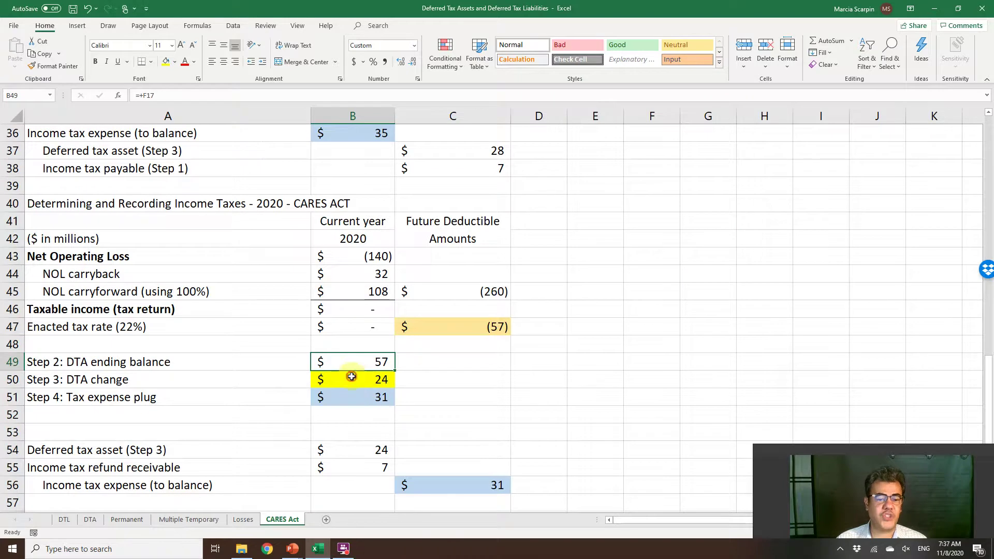
{"action": "left_click", "coordinate": [357, 382]}
{"action": "scroll", "coordinate": [619, 369], "scroll_direction": "up", "scroll_amount": 1}
{"action": "scroll", "coordinate": [620, 369], "scroll_direction": "up", "scroll_amount": 9}
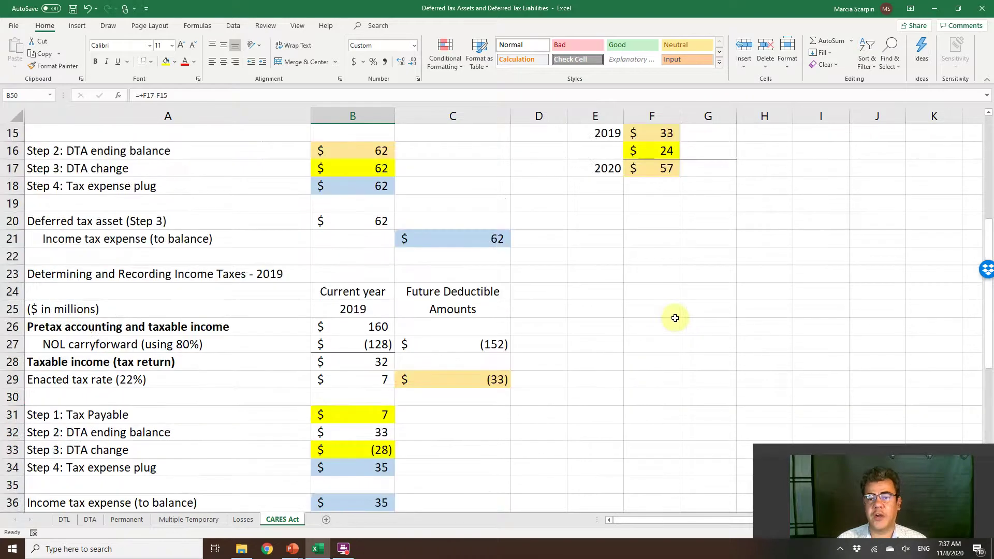
{"action": "left_click", "coordinate": [667, 258]}
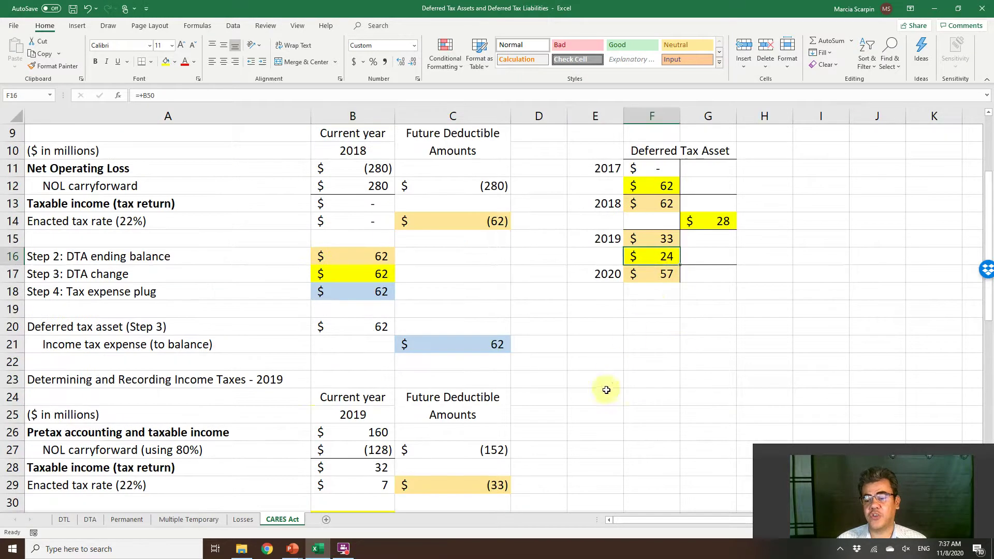
{"action": "scroll", "coordinate": [604, 388], "scroll_direction": "down", "scroll_amount": 9}
{"action": "scroll", "coordinate": [605, 399], "scroll_direction": "down", "scroll_amount": 1}
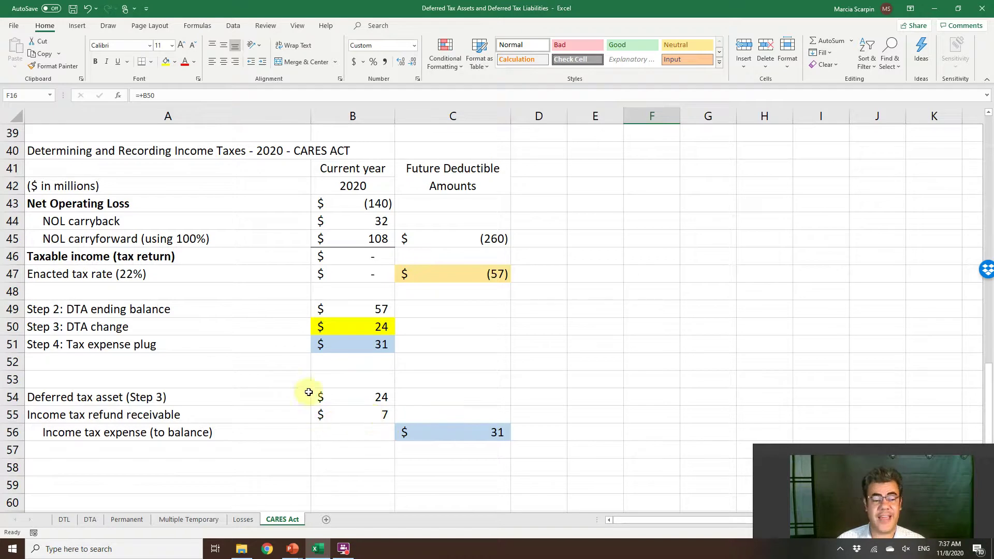
{"action": "double_click", "coordinate": [328, 396]}
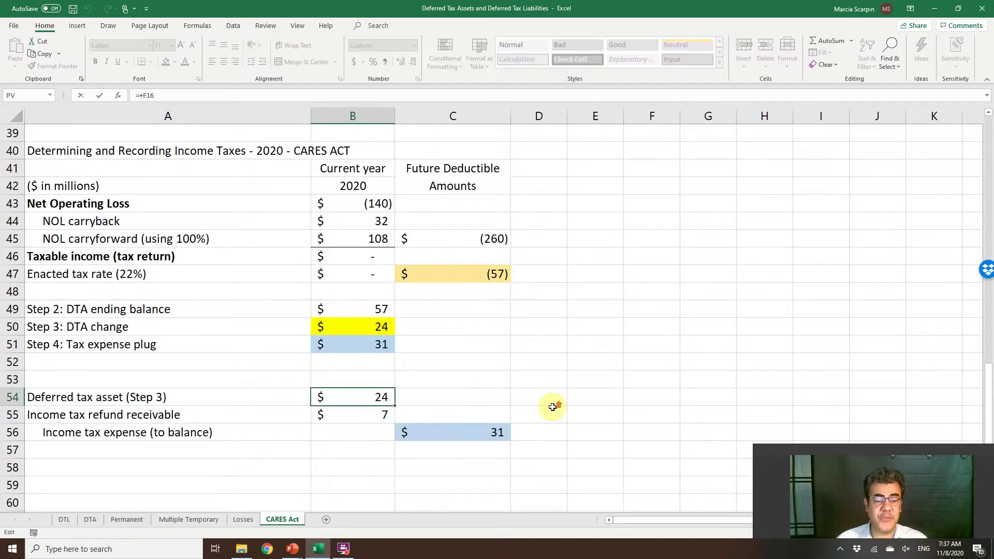
{"action": "scroll", "coordinate": [551, 406], "scroll_direction": "up", "scroll_amount": 1}
{"action": "key", "text": "Escape"}
{"action": "scroll", "coordinate": [595, 395], "scroll_direction": "up", "scroll_amount": 5}
{"action": "scroll", "coordinate": [709, 223], "scroll_direction": "up", "scroll_amount": 3}
{"action": "left_click", "coordinate": [653, 204]}
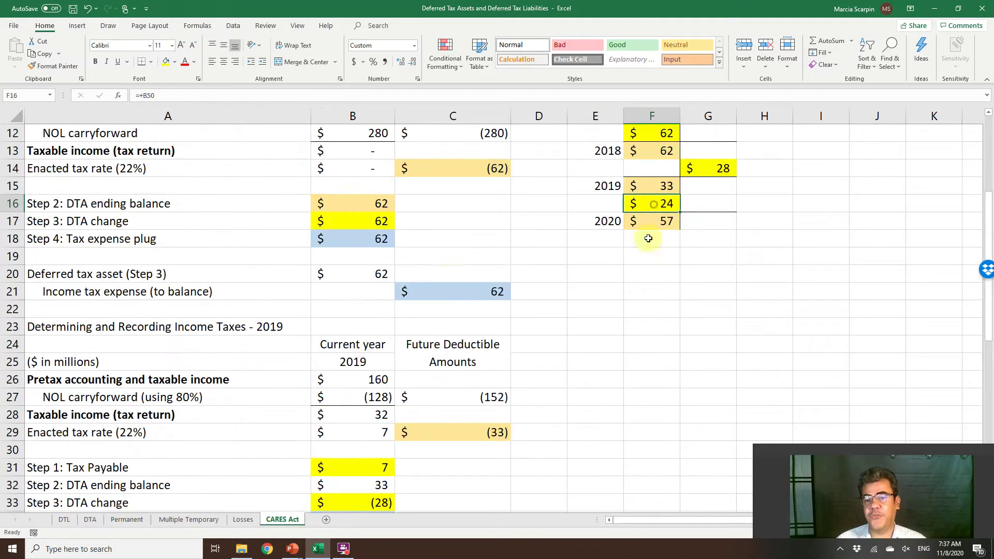
{"action": "scroll", "coordinate": [564, 379], "scroll_direction": "down", "scroll_amount": 9}
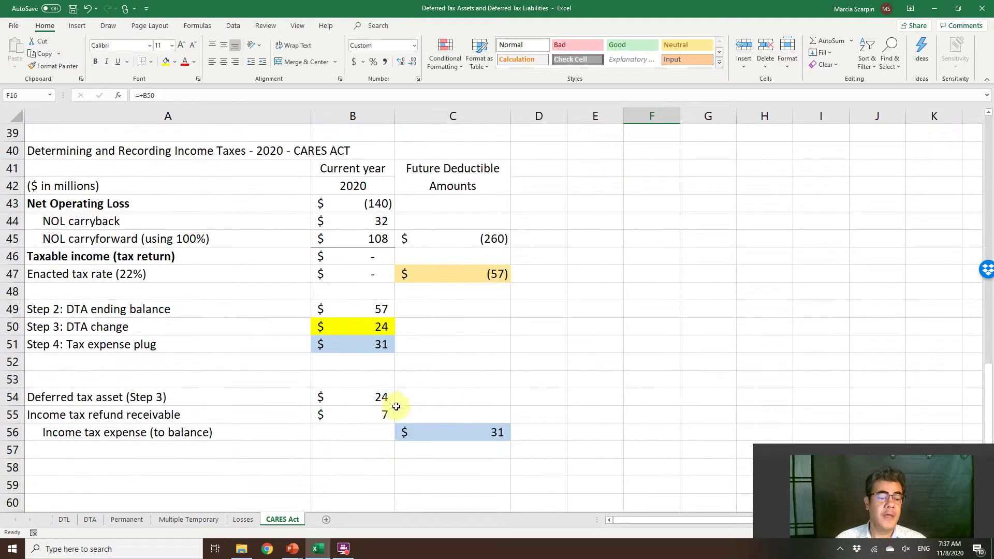
{"action": "left_click", "coordinate": [360, 413]}
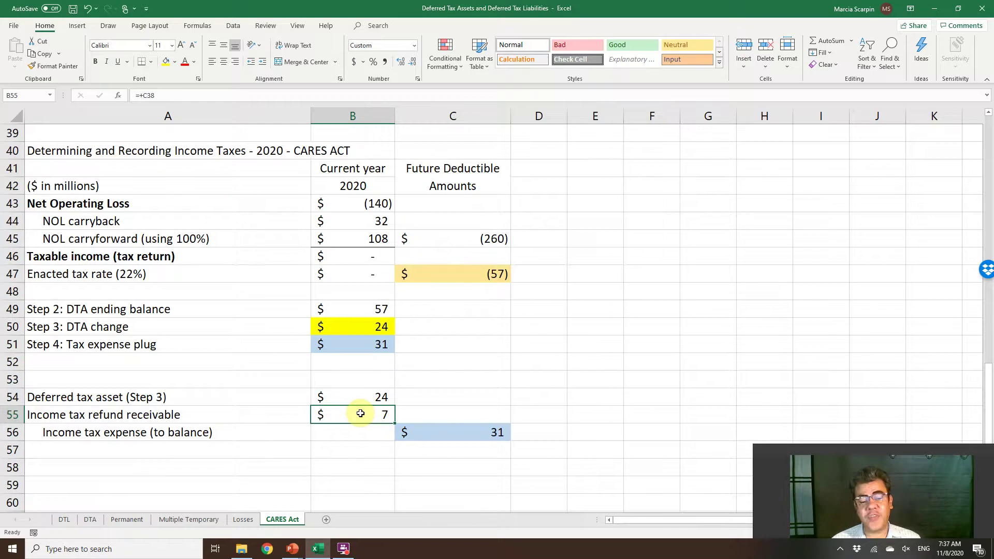
{"action": "left_click", "coordinate": [419, 414]}
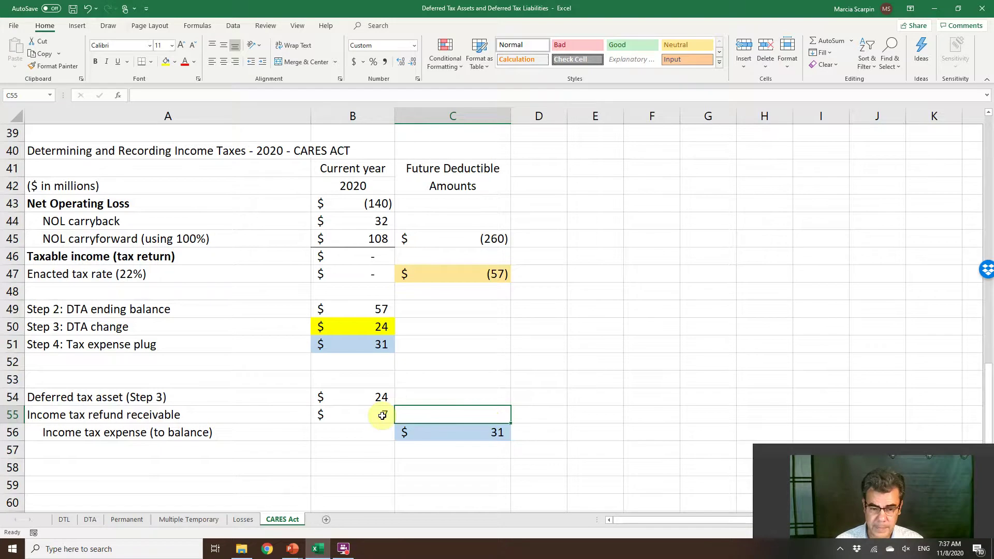
Step: Add an asterisk beside the refund receivable, then undo it
{"action": "type", "text": "*"}
{"action": "key", "text": "Return"}
{"action": "left_click", "coordinate": [201, 470]}
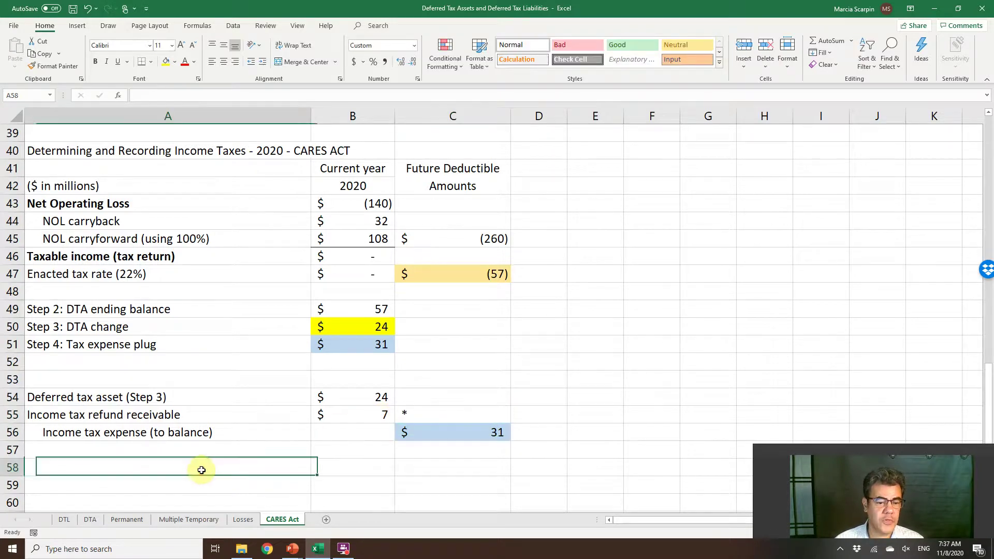
{"action": "key", "text": "ctrl+z"}
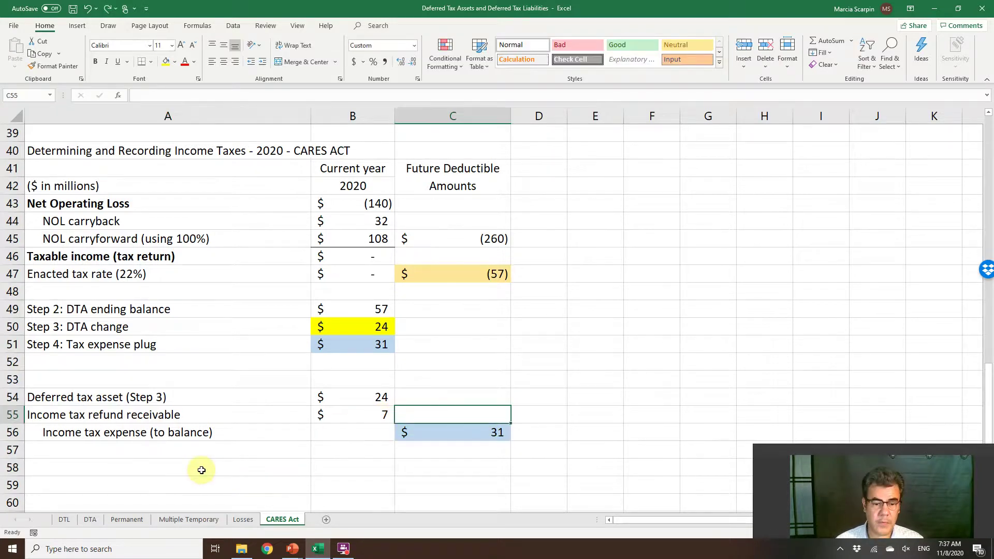
Step: Copy the Income tax refund receivable label into the row below and append '= 32*22%'
{"action": "left_click", "coordinate": [228, 408]}
{"action": "key", "text": "ctrl+c"}
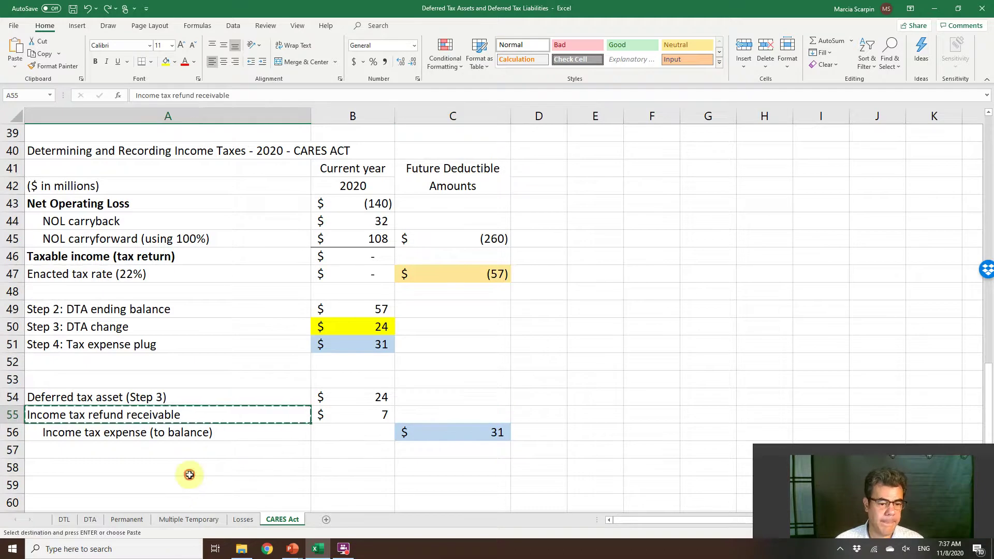
{"action": "left_click", "coordinate": [193, 471]}
{"action": "key", "text": "ctrl+v"}
{"action": "key", "text": "F2"}
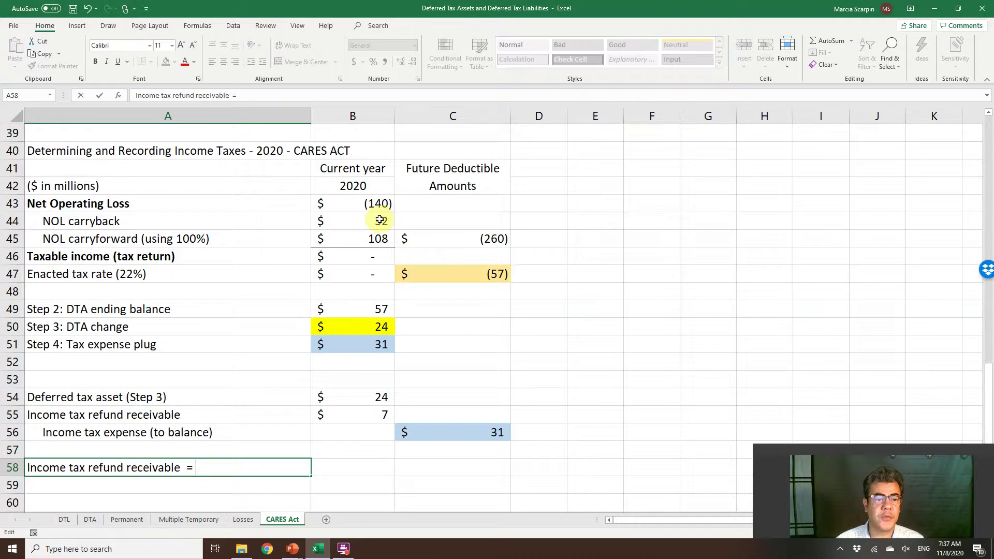
{"action": "type", "text": "= 32"}
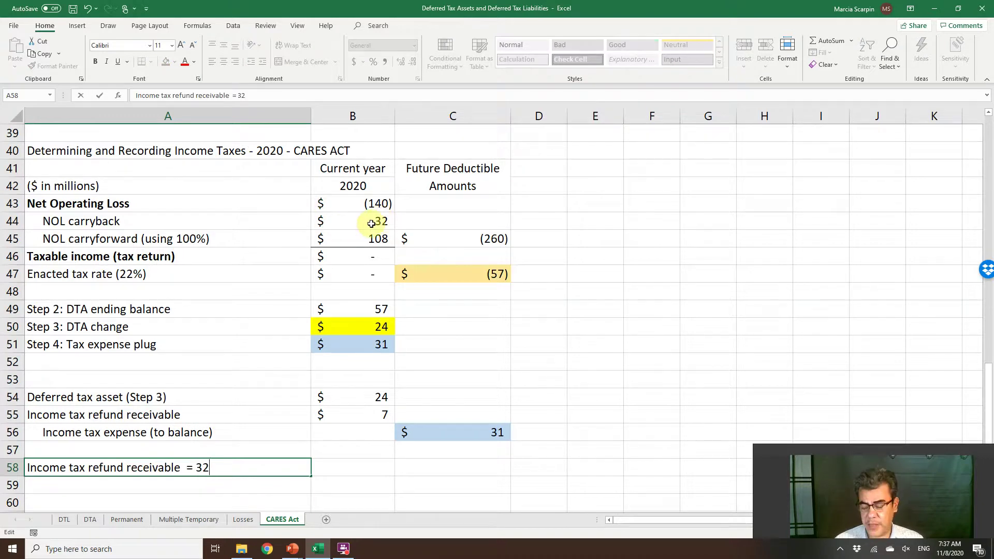
{"action": "type", "text": "*22%"}
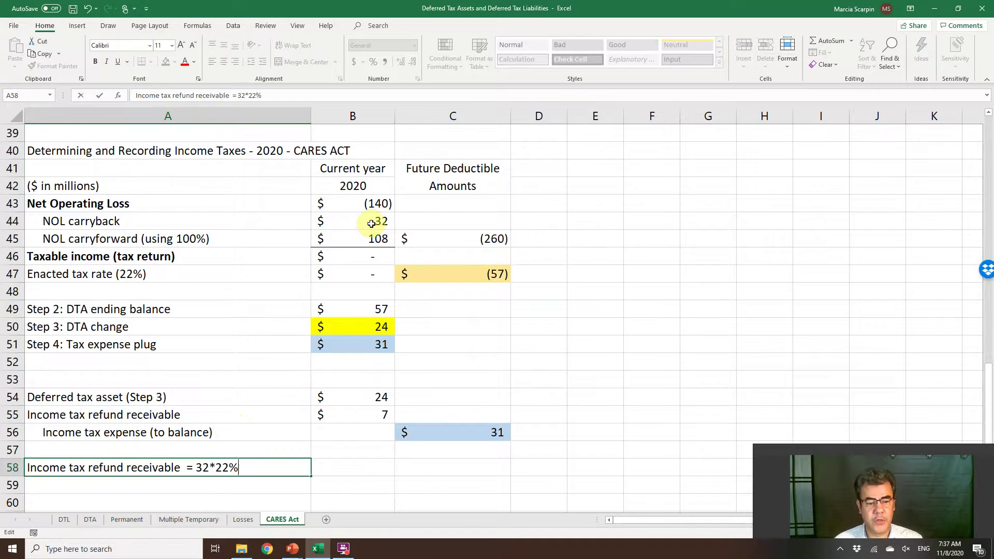
{"action": "key", "text": "Return"}
Step: Enter a temporary =+B44*22% formula beside the note to confirm 7.04, then delete it
{"action": "key", "text": "Up"}
{"action": "key", "text": "Right"}
{"action": "type", "text": "+"}
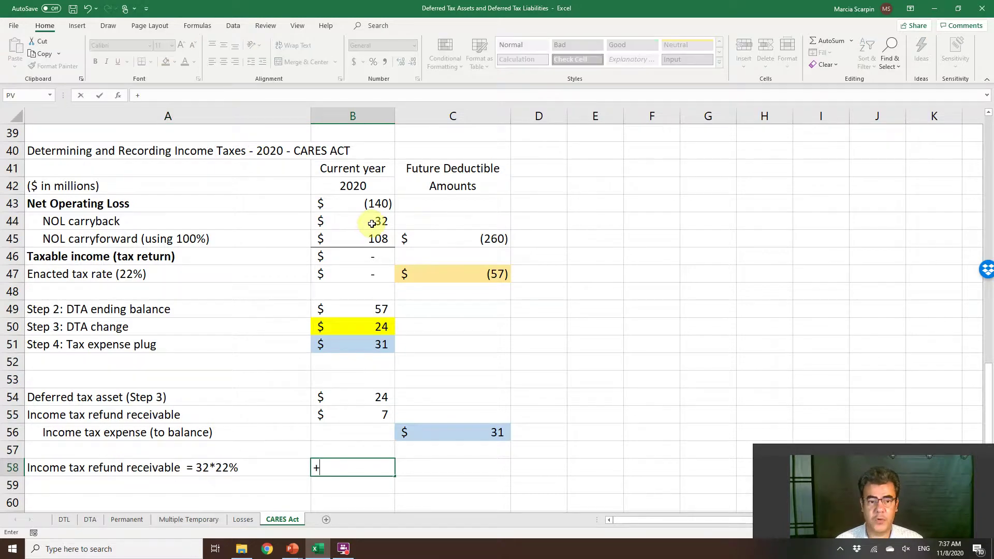
{"action": "left_click", "coordinate": [372, 224]}
{"action": "type", "text": "*22%"}
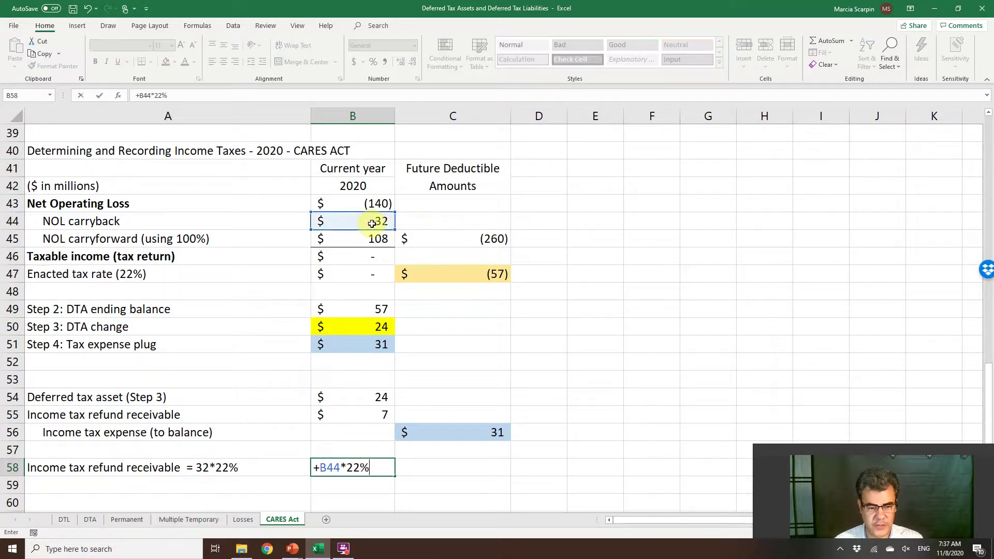
{"action": "key", "text": "Return"}
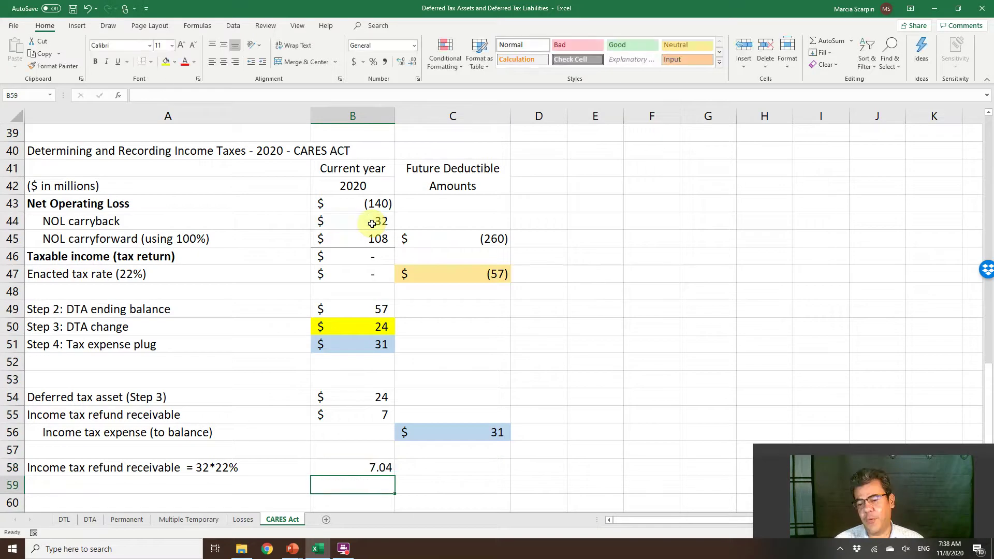
{"action": "key", "text": "Up"}
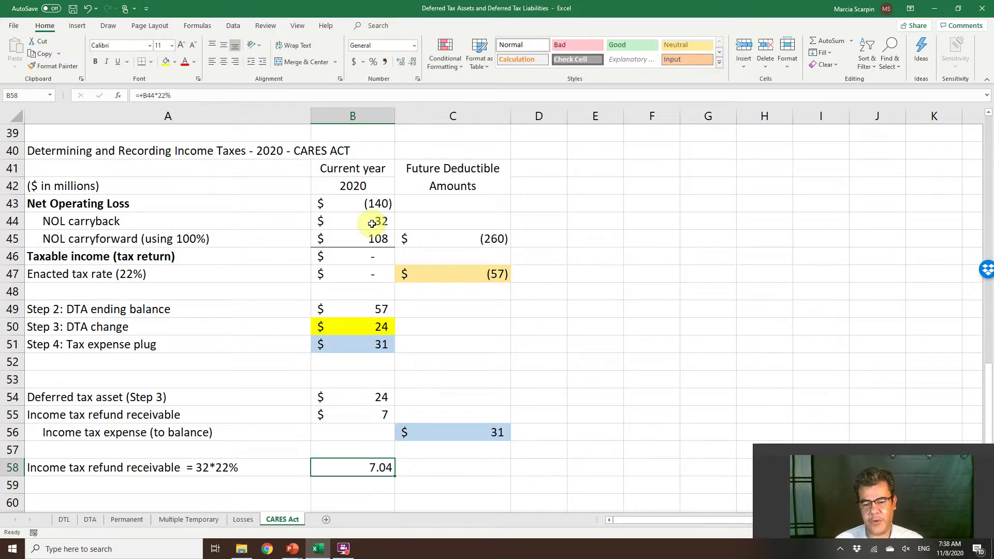
{"action": "key", "text": "Delete"}
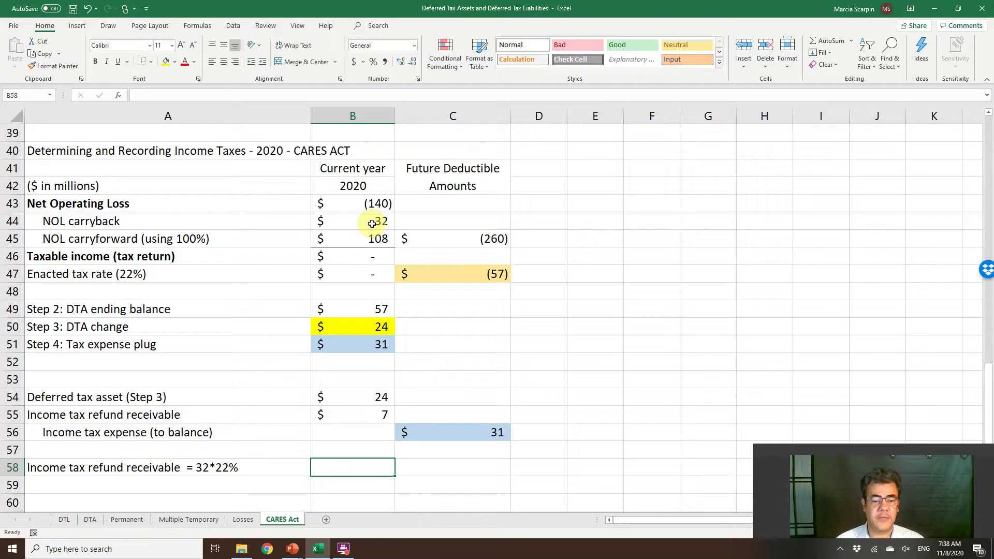
{"action": "left_click", "coordinate": [355, 411]}
{"action": "scroll", "coordinate": [422, 317], "scroll_direction": "up", "scroll_amount": 4}
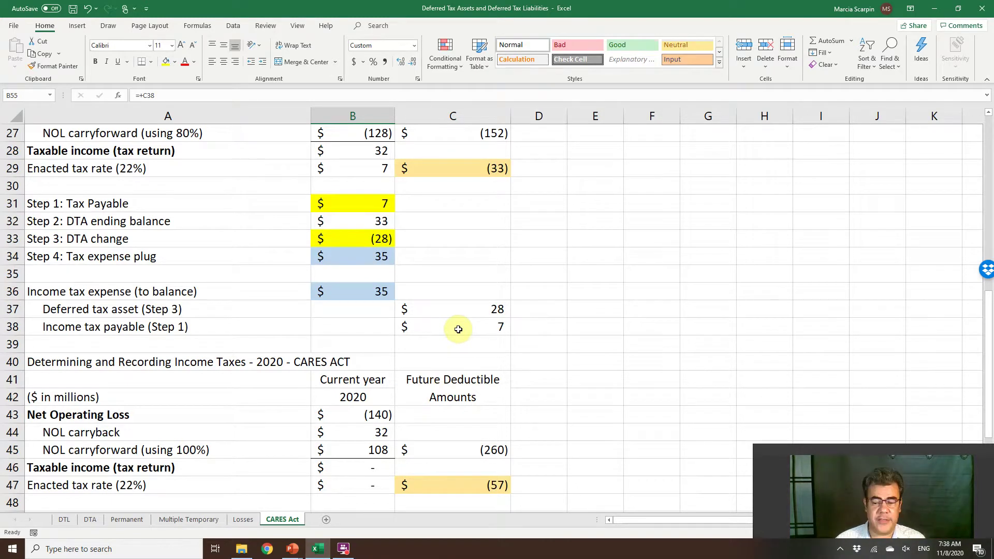
{"action": "scroll", "coordinate": [458, 329], "scroll_direction": "down", "scroll_amount": 4}
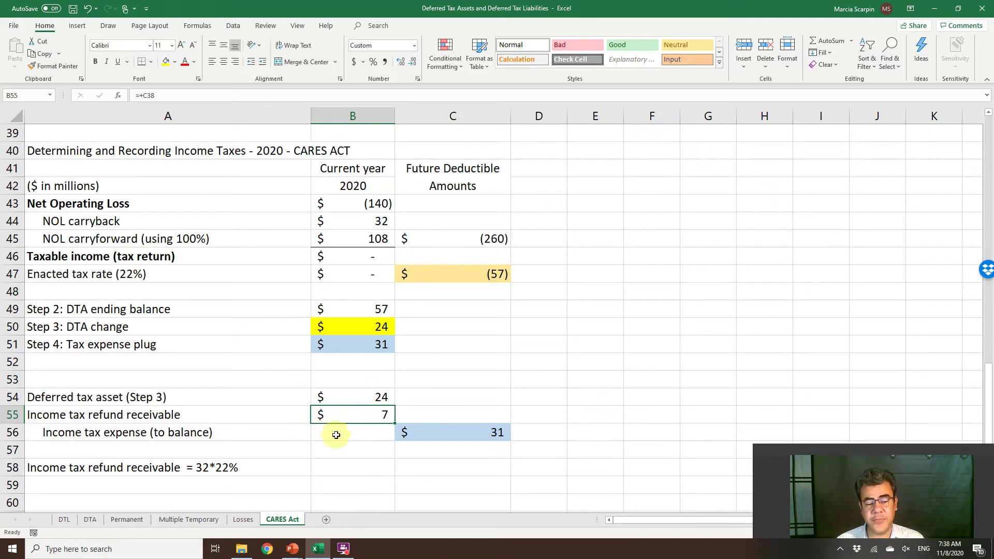
{"action": "left_click", "coordinate": [474, 434]}
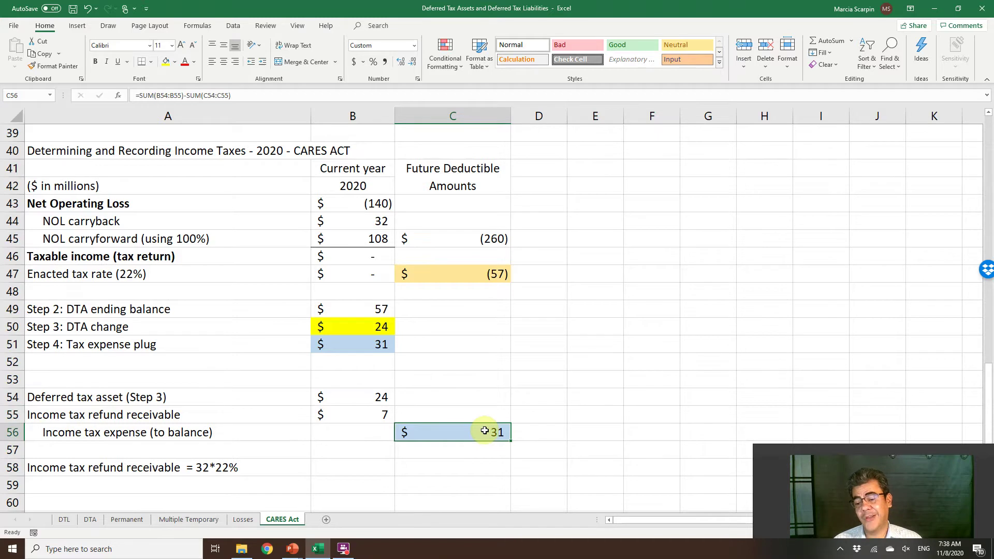
{"action": "scroll", "coordinate": [484, 431], "scroll_direction": "up", "scroll_amount": 10}
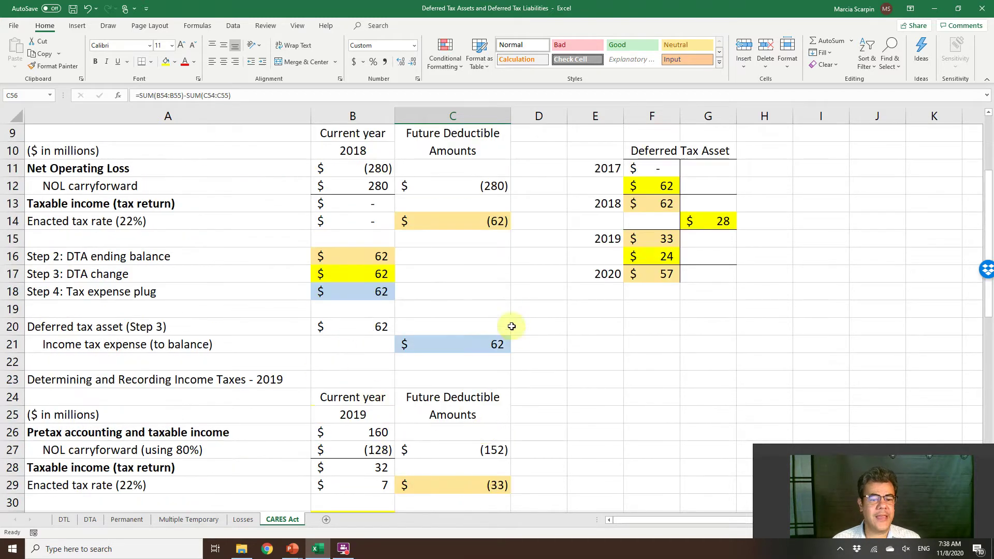
{"action": "left_click", "coordinate": [355, 170]}
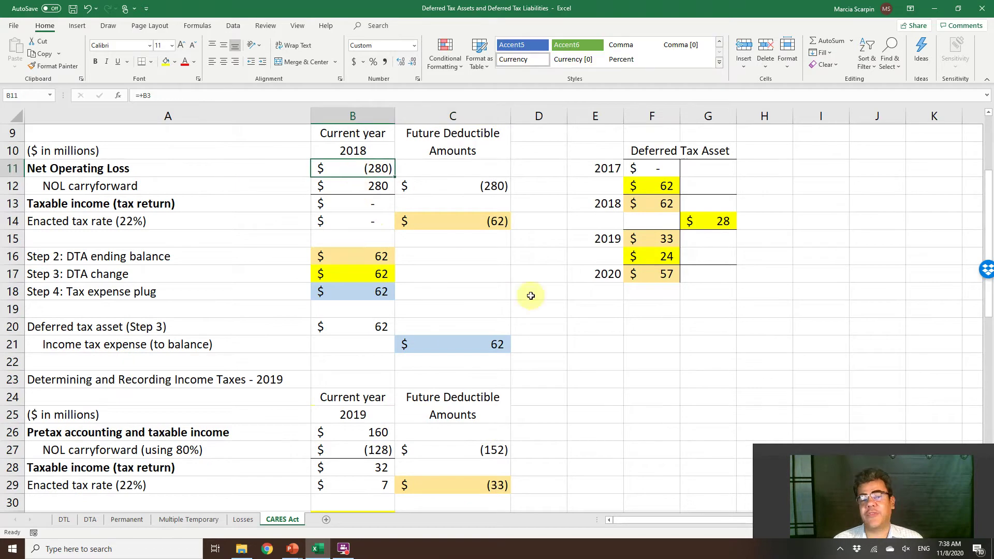
{"action": "scroll", "coordinate": [620, 400], "scroll_direction": "down", "scroll_amount": 6}
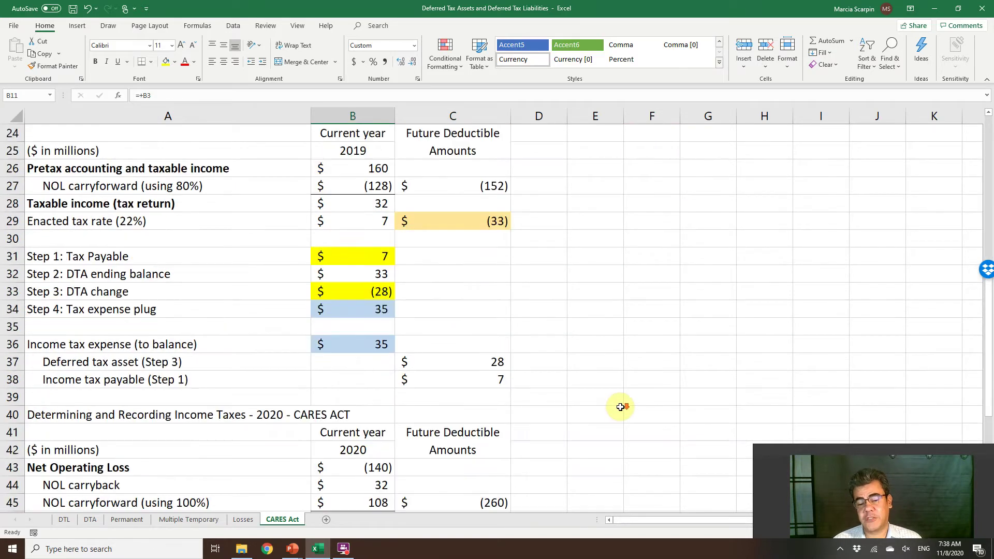
{"action": "scroll", "coordinate": [620, 407], "scroll_direction": "down", "scroll_amount": 3}
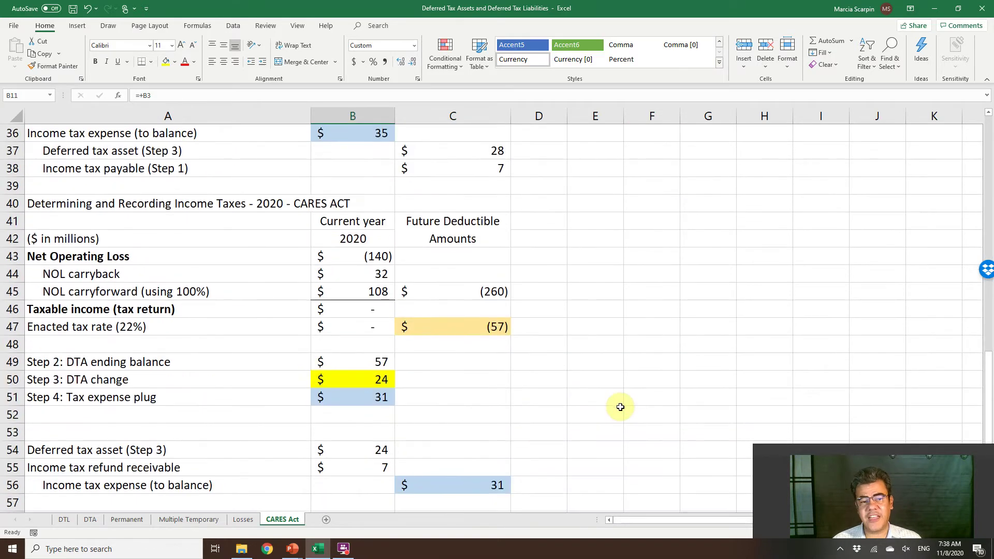